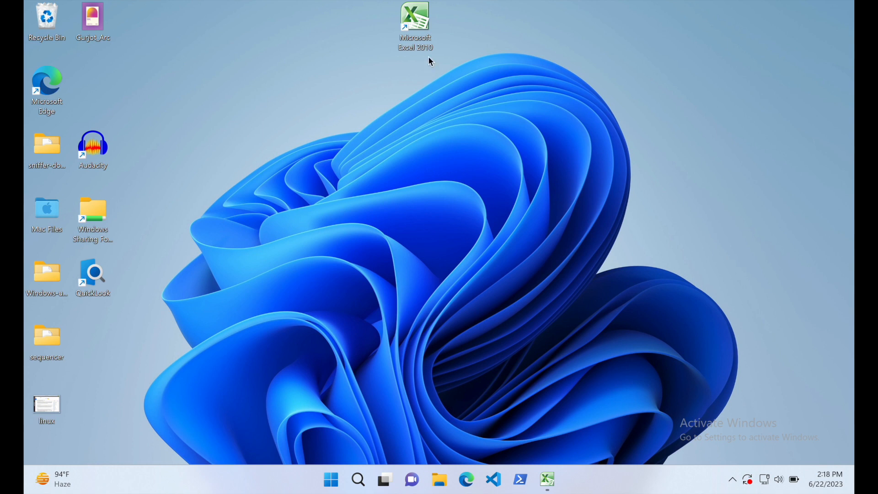
Open a blank workbook in a maximized Microsoft Excel 2010 window and enter the headers Name, District and Designation in A1:C1
{"action": "double_click", "coordinate": [418, 24]}
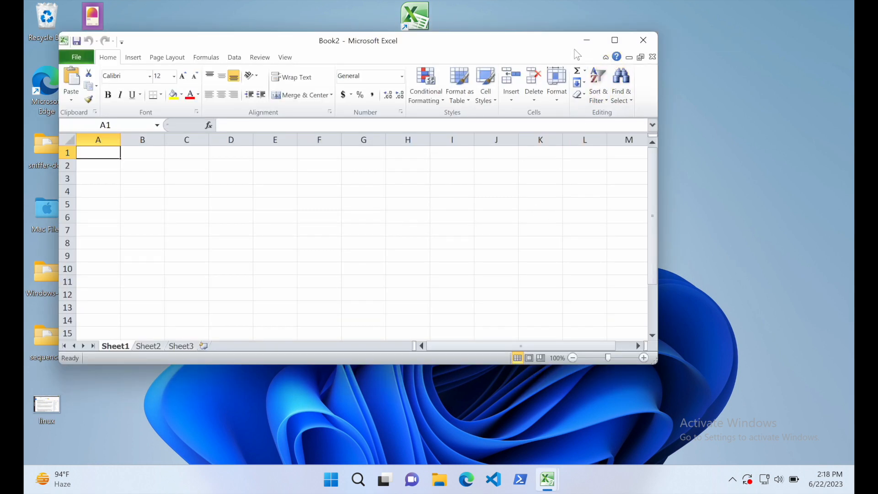
{"action": "left_click", "coordinate": [615, 41]}
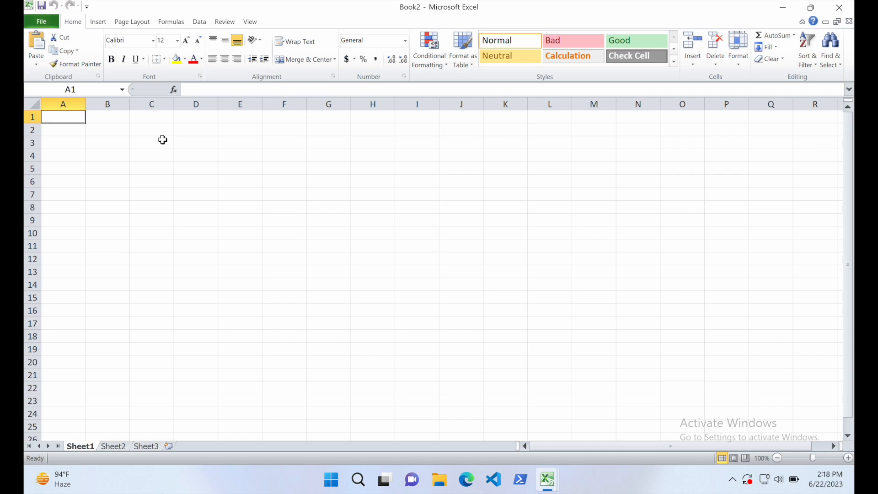
{"action": "type", "text": "Name"}
{"action": "key", "text": "Tab"}
{"action": "left_click", "coordinate": [68, 118]}
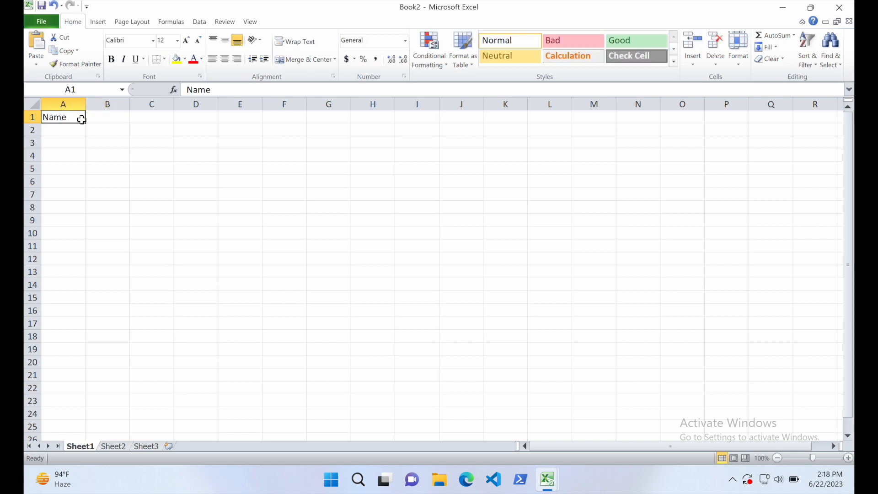
{"action": "left_click", "coordinate": [111, 117]}
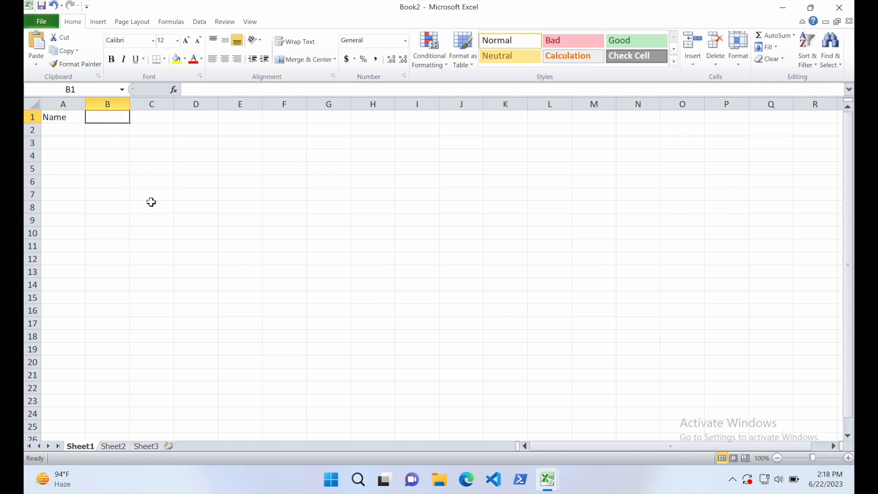
{"action": "type", "text": "District"}
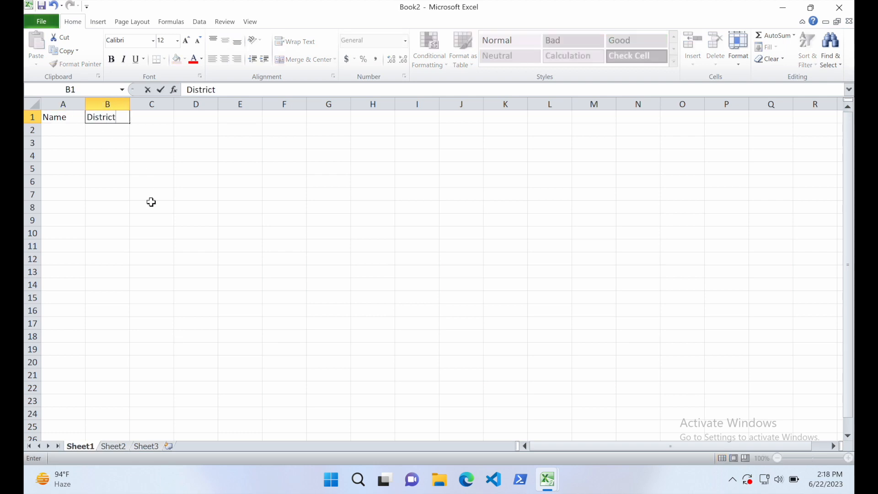
{"action": "left_click", "coordinate": [160, 119]}
{"action": "type", "text": "Designation"}
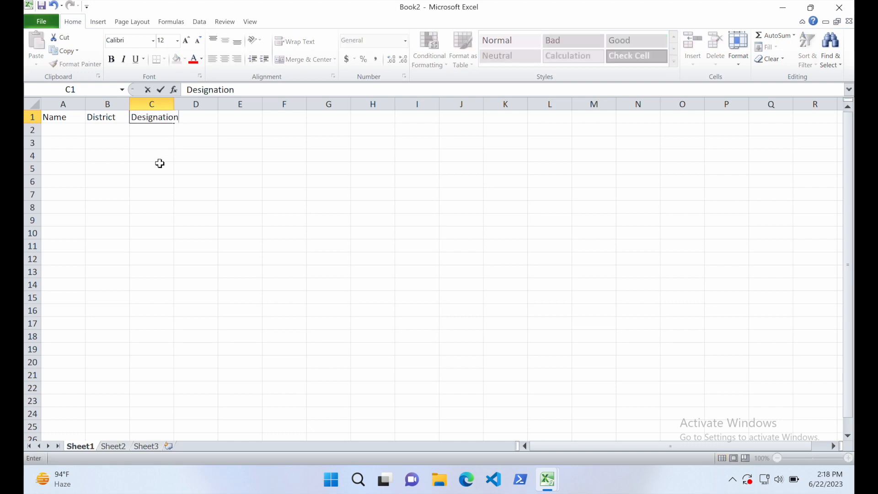
{"action": "key", "text": "Return"}
Fill cells A2:A5 under the Name header with four people's first names
{"action": "left_click", "coordinate": [73, 133]}
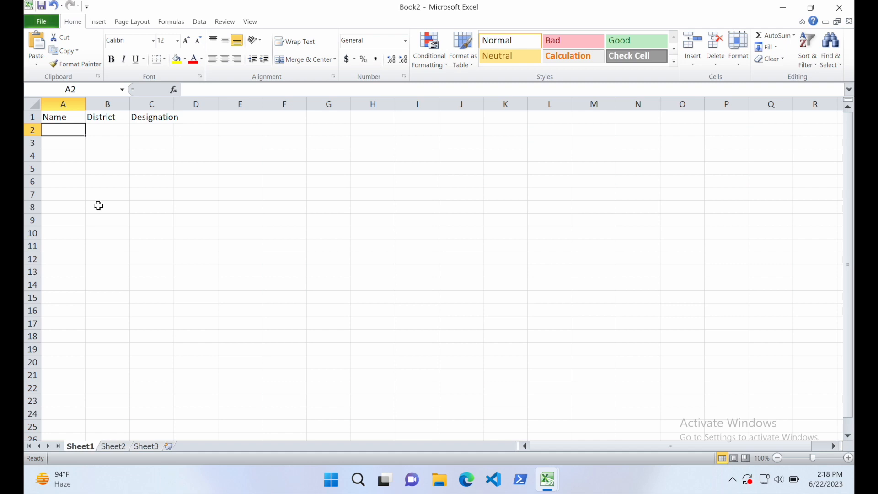
{"action": "type", "text": "John"}
{"action": "key", "text": "Return"}
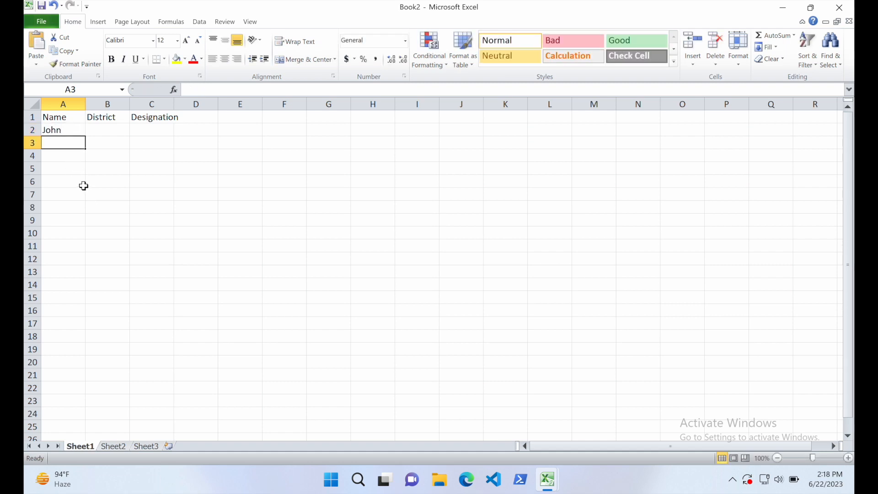
{"action": "type", "text": "Maria"}
{"action": "key", "text": "Return"}
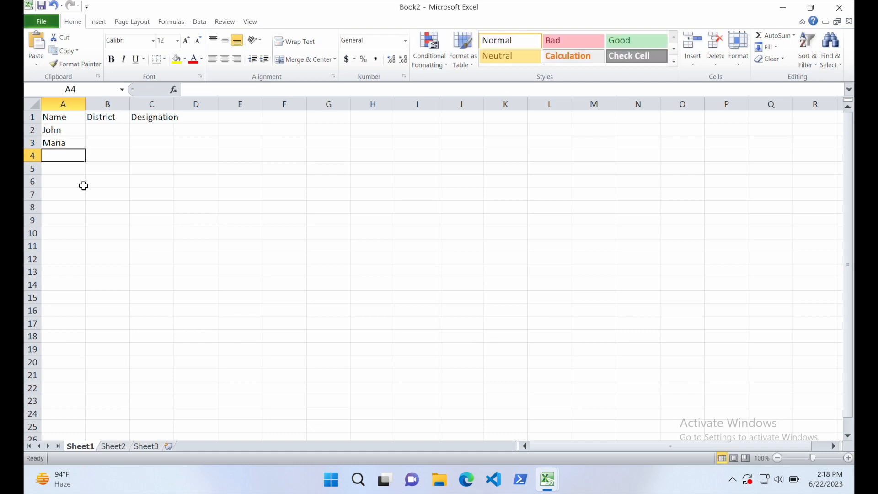
{"action": "type", "text": "Sukumar"}
{"action": "key", "text": "Return"}
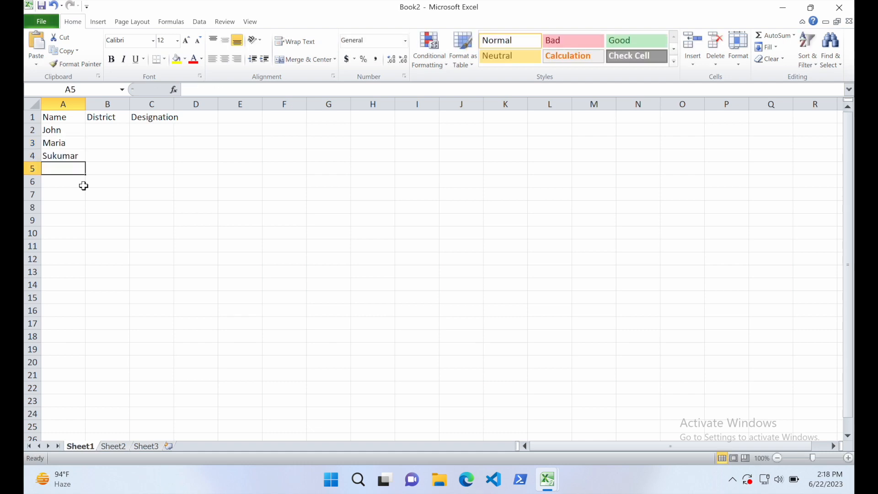
{"action": "type", "text": "S"}
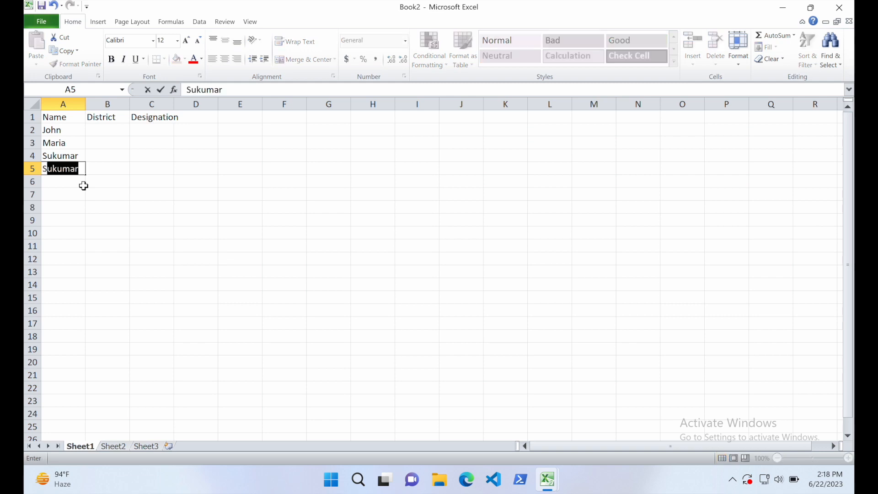
{"action": "type", "text": "hivam"}
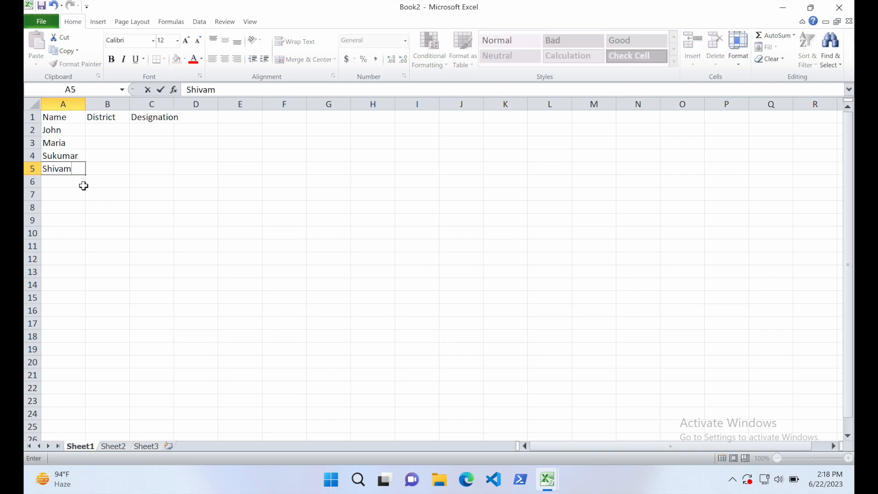
{"action": "left_click", "coordinate": [103, 166]}
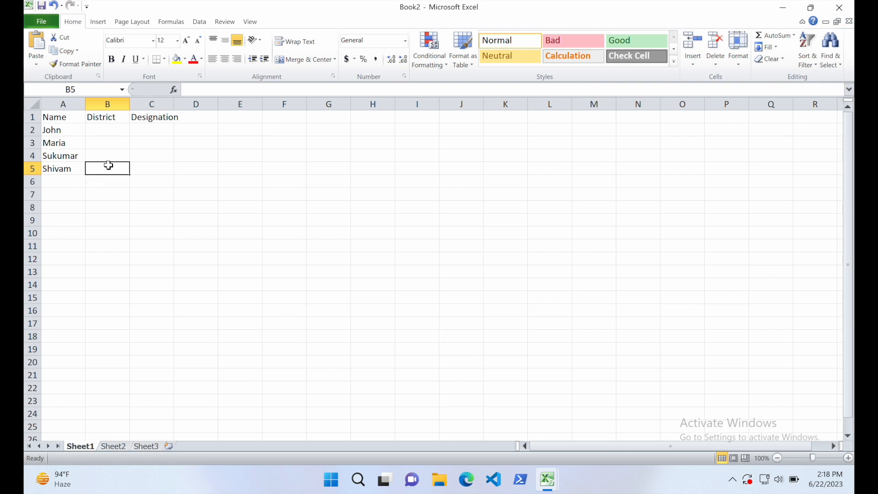
Enter Delhi in B2 and change the header in B1 to State
{"action": "left_click", "coordinate": [113, 132]}
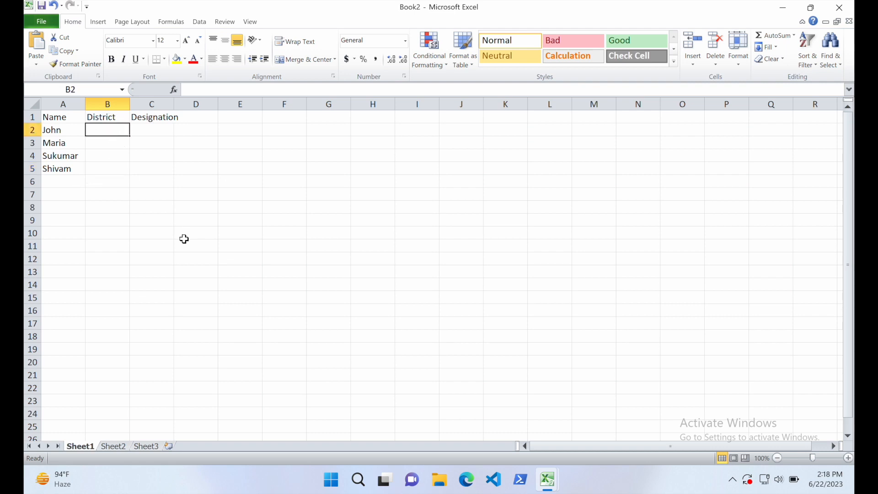
{"action": "type", "text": "Delhi"}
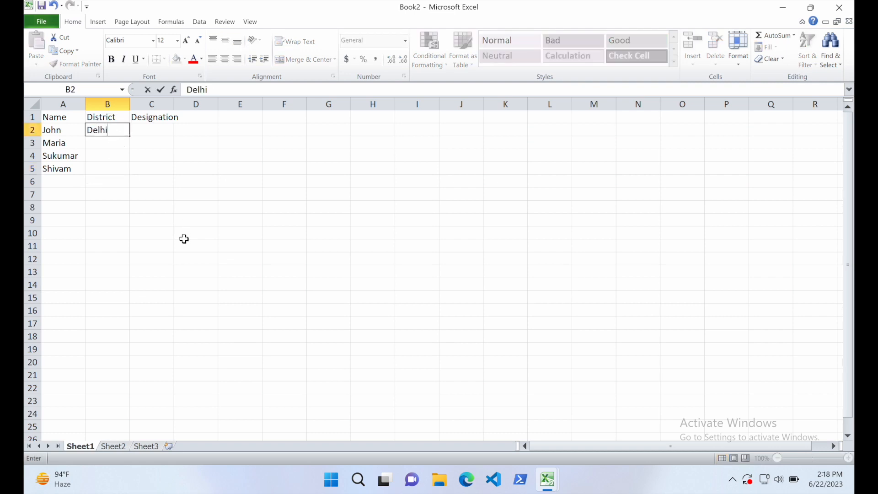
{"action": "key", "text": "Return"}
{"action": "left_click", "coordinate": [118, 121]}
{"action": "type", "text": "State"}
{"action": "key", "text": "Return"}
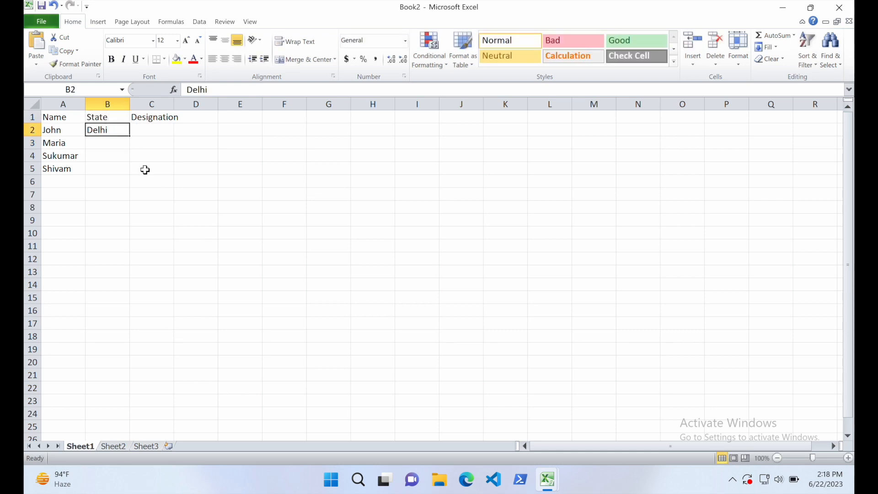
Enter Goa, West Bengal and Uttar Pradesh in cells B3:B5 of the State column
{"action": "left_click", "coordinate": [107, 144]}
{"action": "type", "text": "Goa"}
{"action": "key", "text": "Return"}
{"action": "type", "text": "West Bengal"}
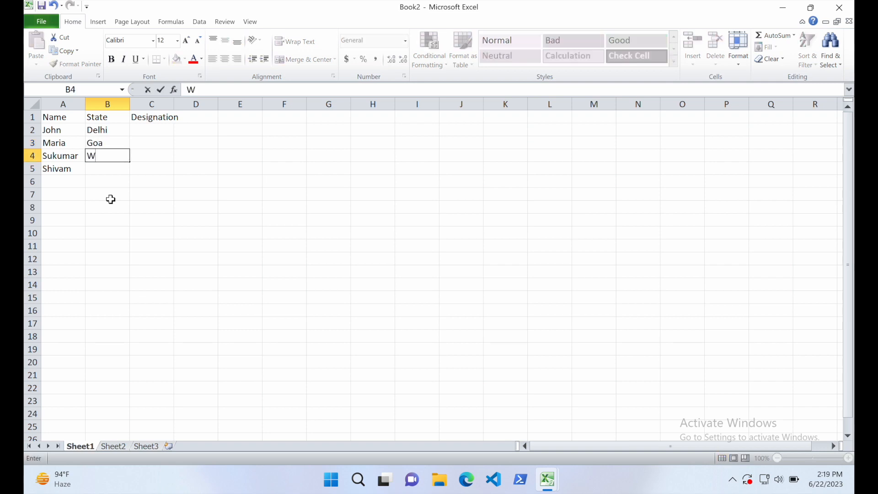
{"action": "key", "text": "Return"}
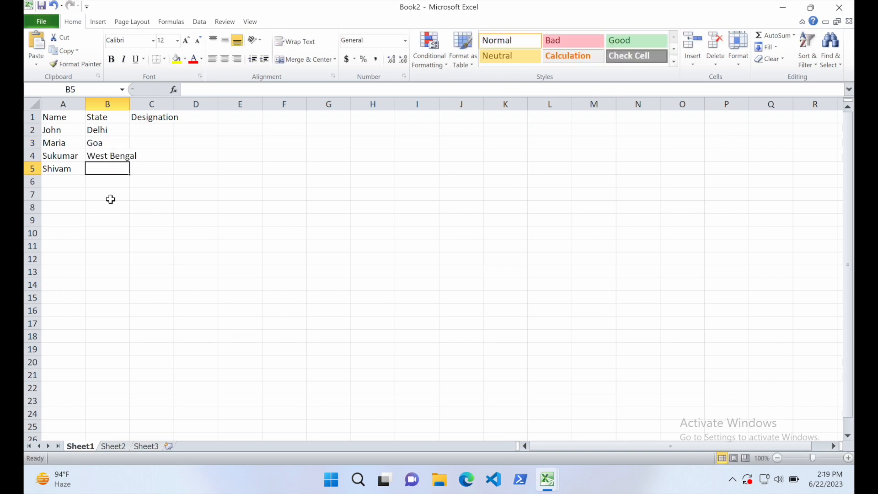
{"action": "type", "text": "Uttar Pradesh"}
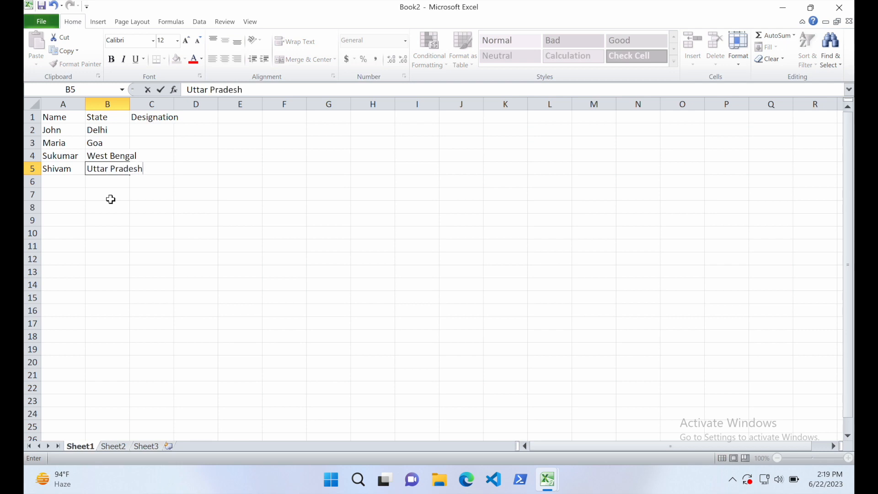
Enter Manager, Head Clerk, Peon and Manager in cells C2:C5 of the Designation column
{"action": "left_click", "coordinate": [150, 129]}
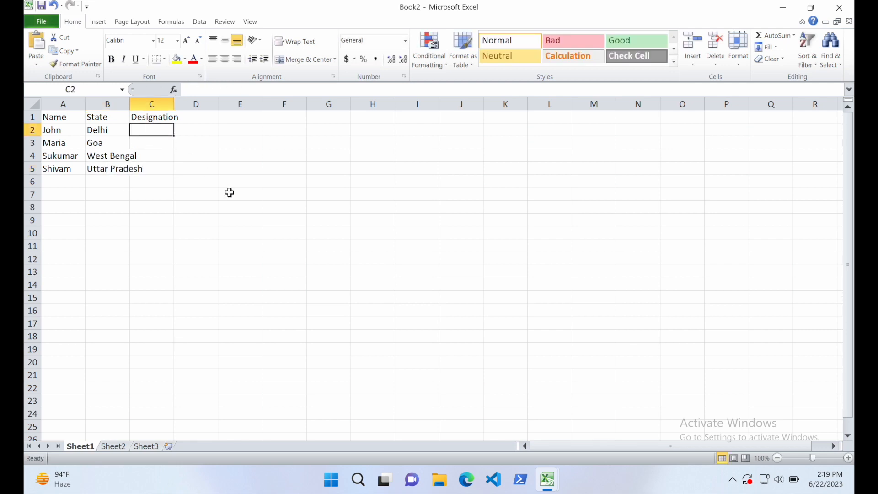
{"action": "type", "text": "Manager"}
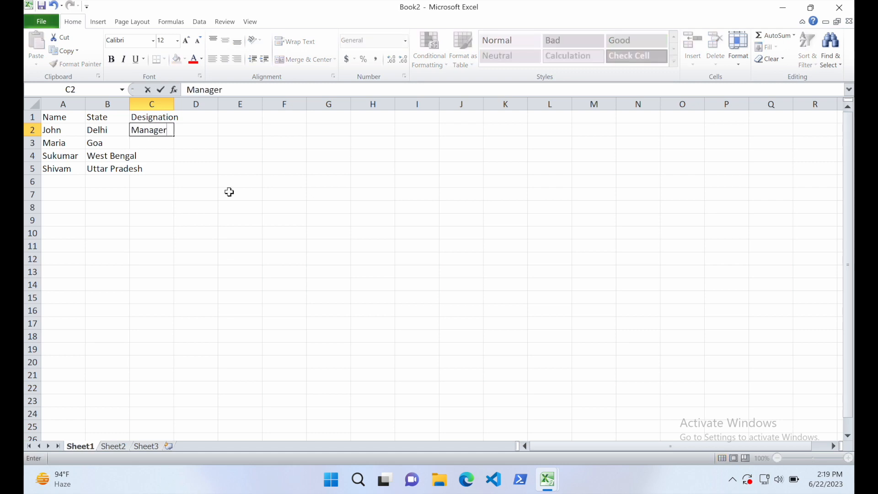
{"action": "key", "text": "Return"}
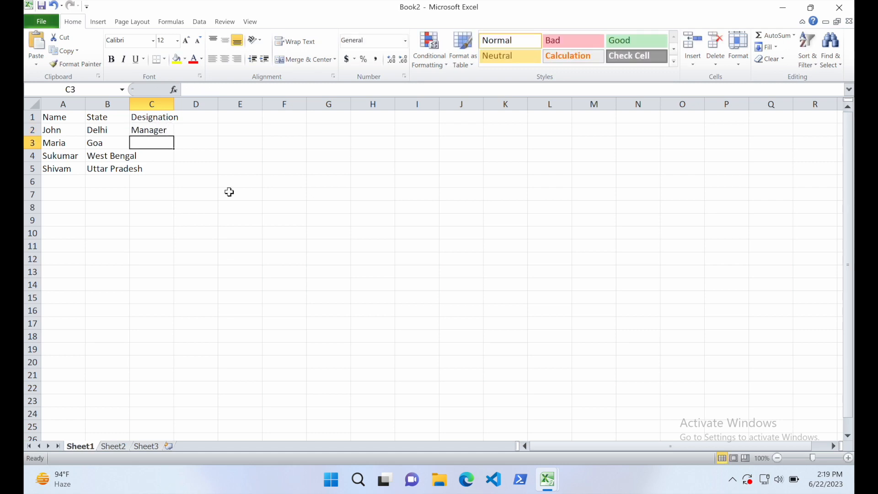
{"action": "type", "text": "Head Clerk"}
{"action": "key", "text": "Return"}
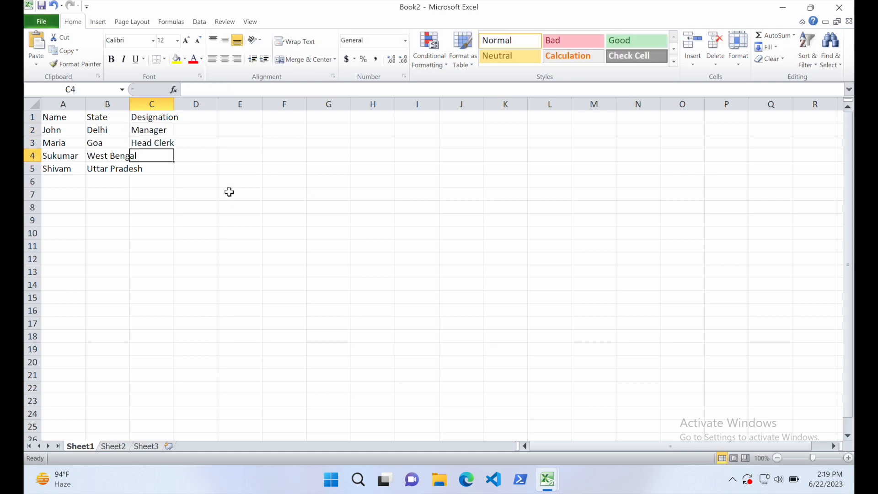
{"action": "type", "text": "Peon"}
{"action": "key", "text": "Return"}
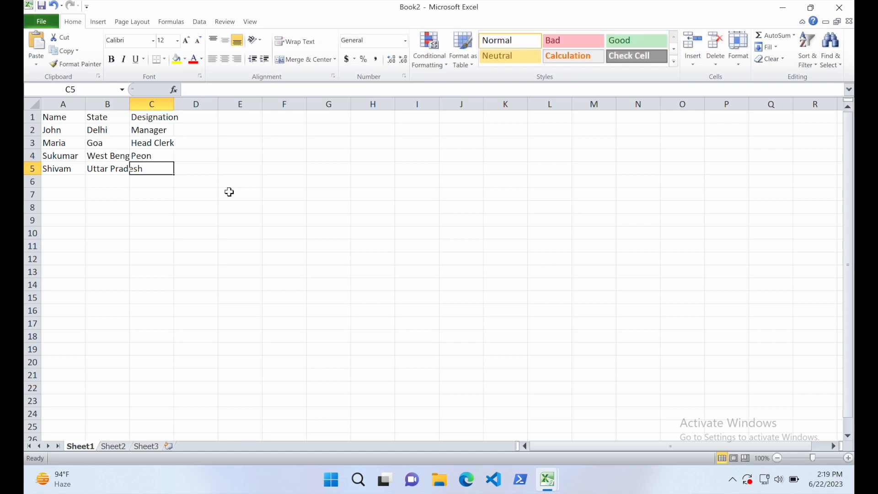
{"action": "type", "text": "Manager"}
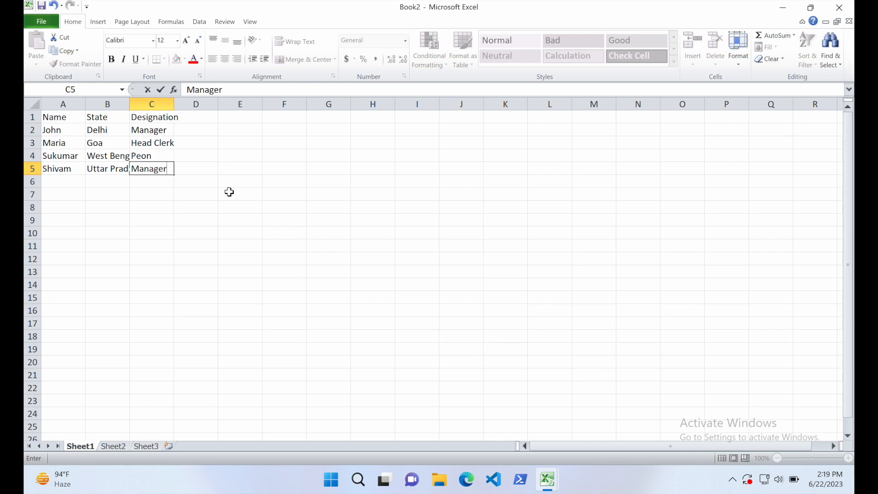
{"action": "key", "text": "Return"}
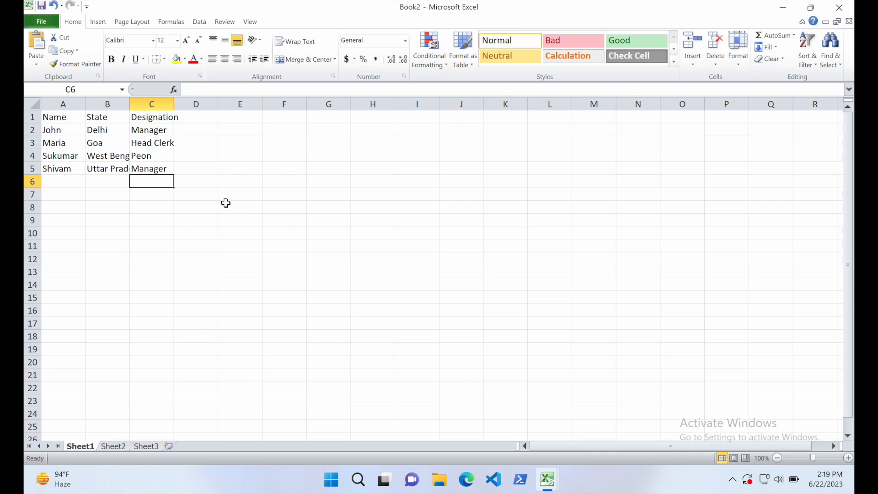
{"action": "left_click_drag", "start_coordinate": [76, 118], "coordinate": [163, 117]}
{"action": "left_click_drag", "start_coordinate": [69, 120], "coordinate": [67, 171]}
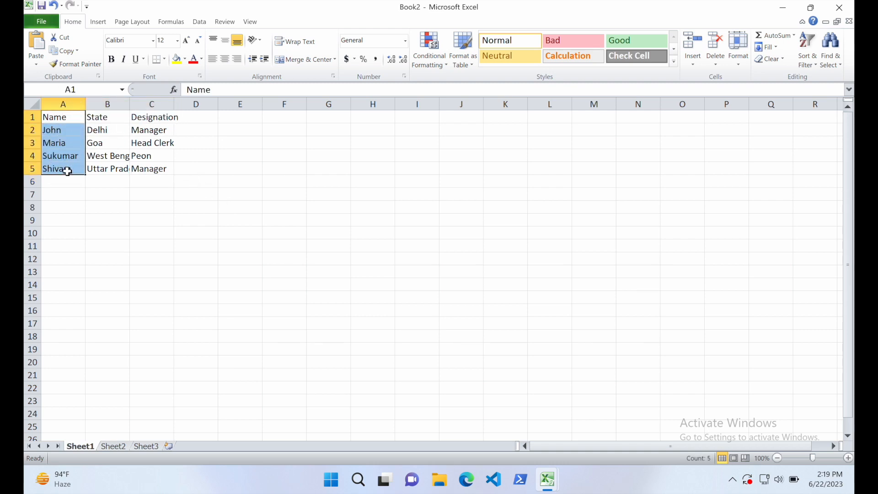
{"action": "left_click", "coordinate": [112, 130]}
{"action": "left_click", "coordinate": [193, 180]}
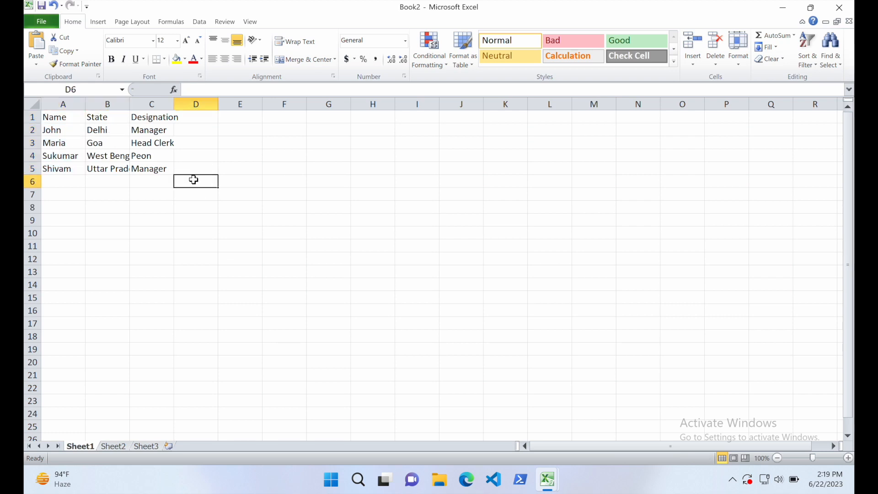
{"action": "left_click_drag", "start_coordinate": [67, 118], "coordinate": [149, 119]}
{"action": "left_click", "coordinate": [192, 131]}
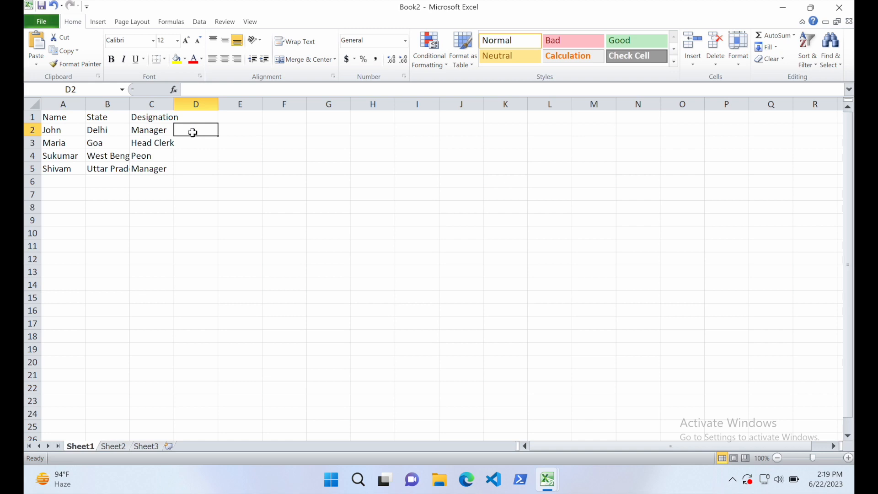
{"action": "left_click_drag", "start_coordinate": [73, 116], "coordinate": [164, 118]}
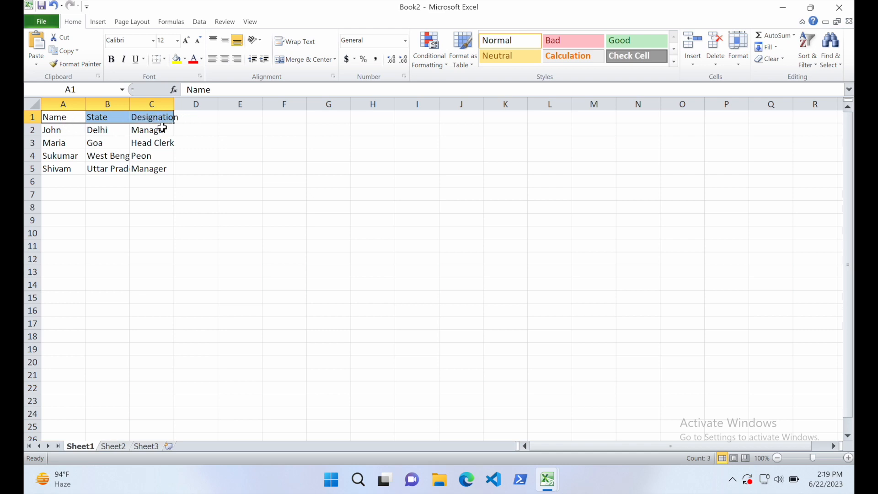
{"action": "left_click", "coordinate": [206, 117]}
Make the header cells A1:C1 bold
{"action": "left_click_drag", "start_coordinate": [71, 118], "coordinate": [165, 120]}
{"action": "left_click", "coordinate": [112, 59]}
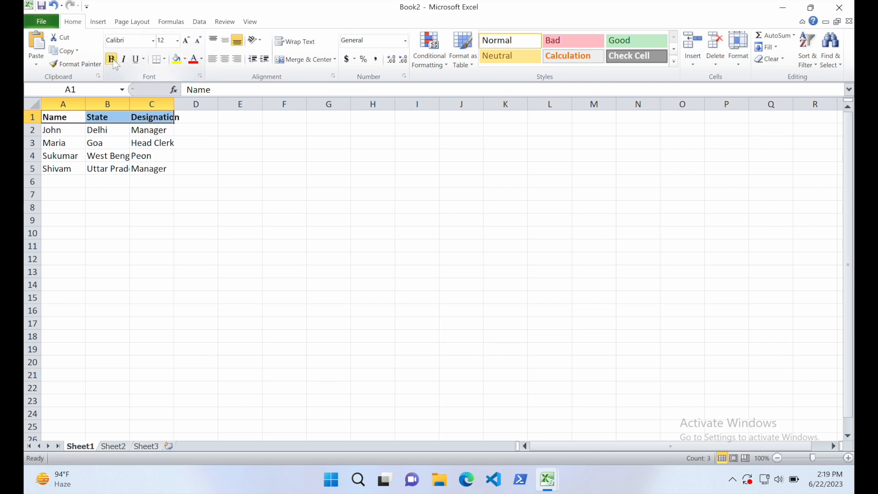
{"action": "left_click", "coordinate": [222, 152]}
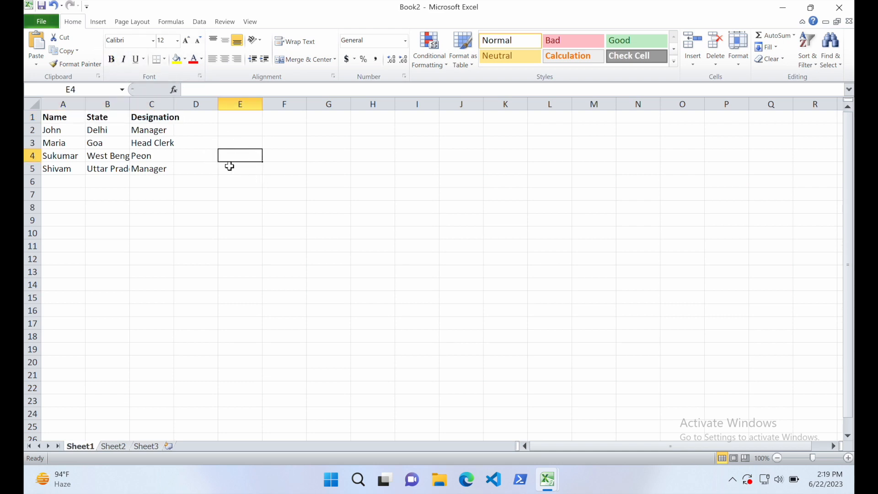
Enlarge the worksheet view to 170% zoom
{"action": "left_click", "coordinate": [848, 458]}
{"action": "left_click", "coordinate": [848, 458]}
{"action": "left_click", "coordinate": [848, 458]}
{"action": "left_click", "coordinate": [849, 458]}
{"action": "left_click", "coordinate": [848, 458]}
{"action": "left_click", "coordinate": [848, 458]}
{"action": "left_click", "coordinate": [849, 458]}
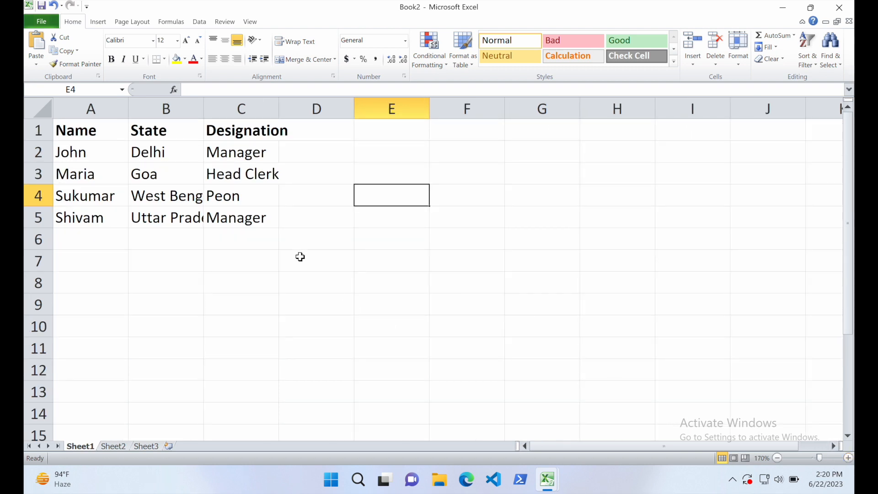
{"action": "left_click_drag", "start_coordinate": [97, 129], "coordinate": [222, 132]}
{"action": "left_click", "coordinate": [96, 125]}
{"action": "left_click", "coordinate": [192, 126]}
{"action": "left_click", "coordinate": [231, 129]}
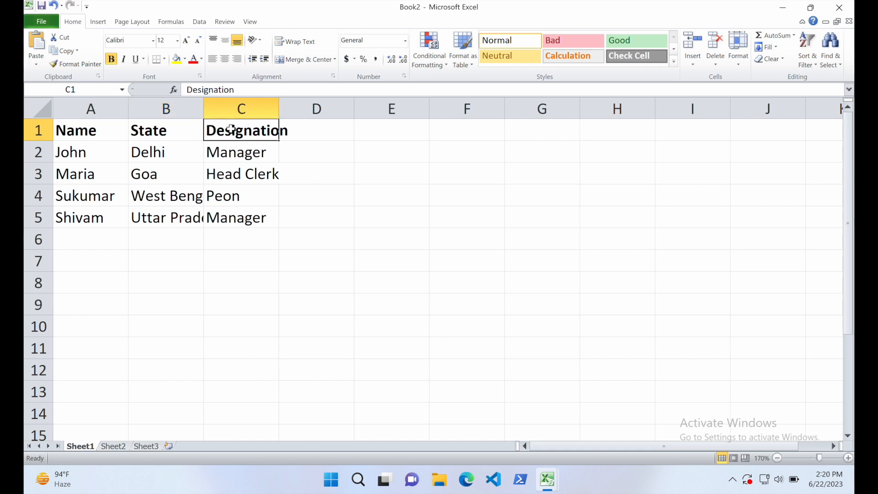
{"action": "left_click", "coordinate": [329, 223]}
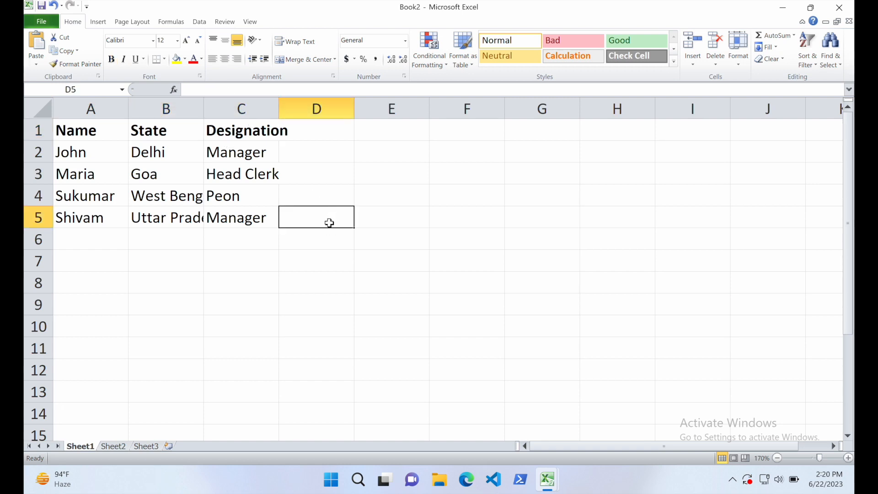
Italicize the four employee names in cells A2:A5
{"action": "left_click_drag", "start_coordinate": [101, 152], "coordinate": [101, 214]}
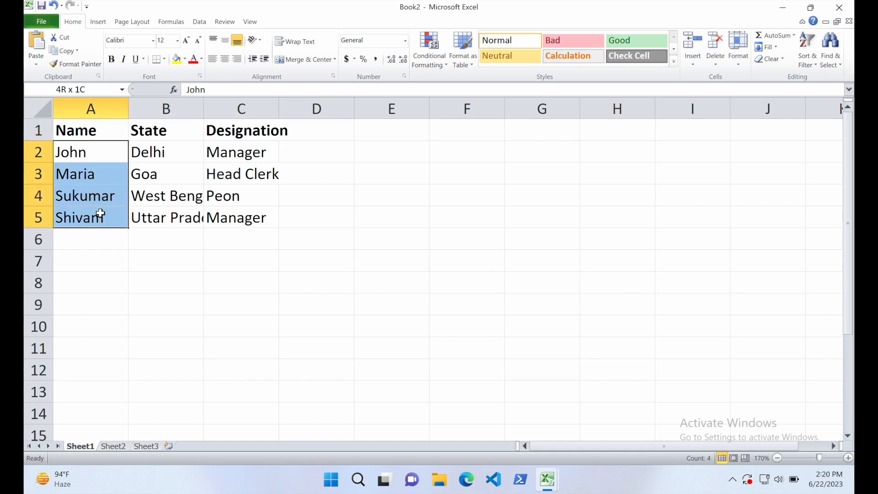
{"action": "left_click", "coordinate": [132, 249]}
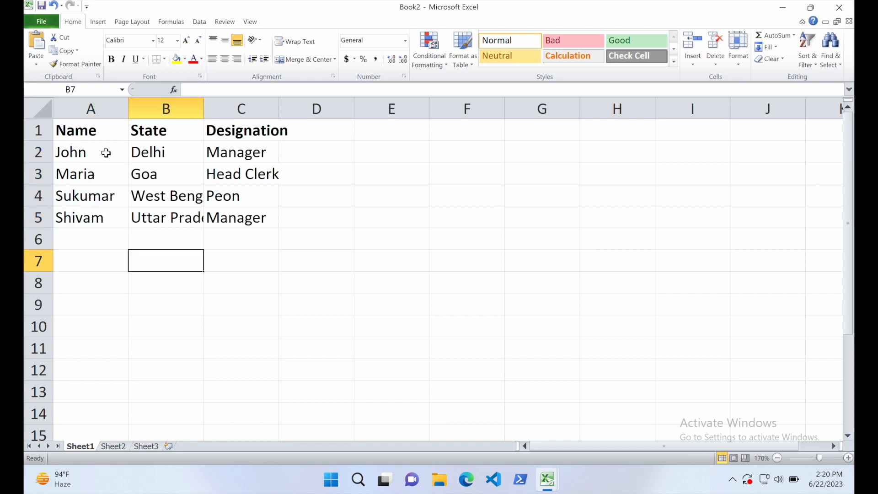
{"action": "left_click_drag", "start_coordinate": [105, 152], "coordinate": [103, 235]}
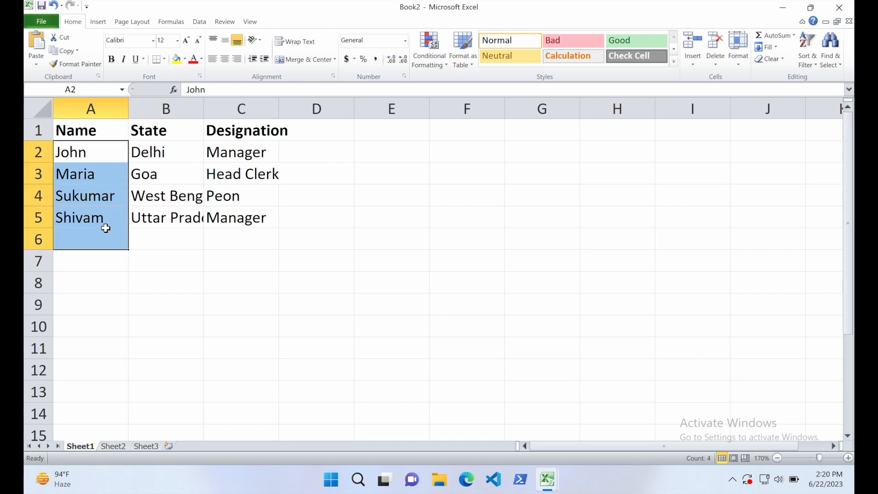
{"action": "left_click", "coordinate": [104, 217]}
{"action": "left_click_drag", "start_coordinate": [102, 151], "coordinate": [104, 225]}
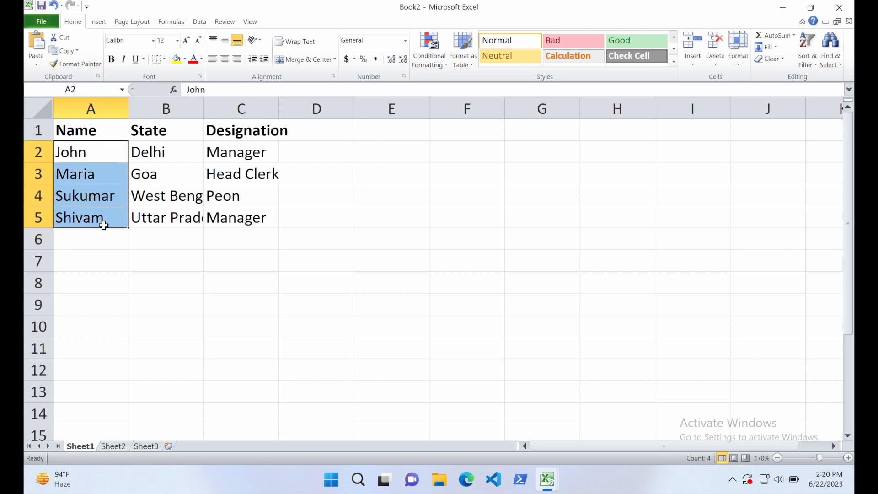
{"action": "left_click", "coordinate": [123, 61]}
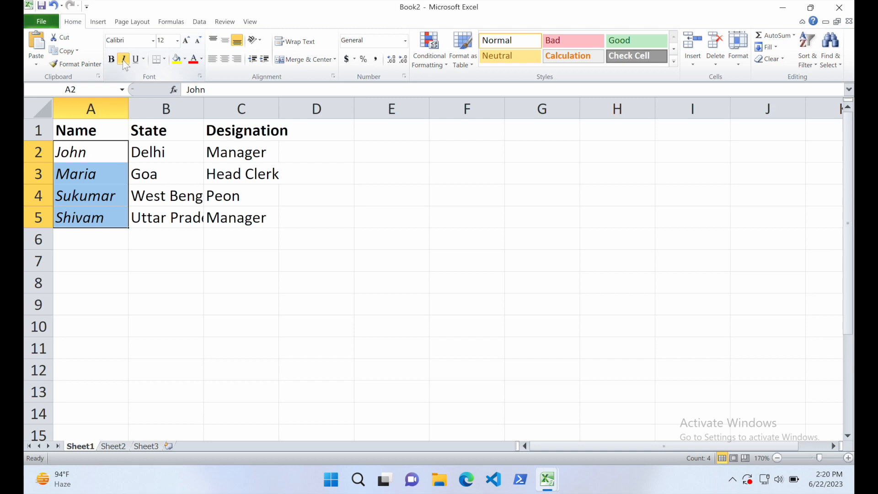
{"action": "left_click", "coordinate": [161, 257]}
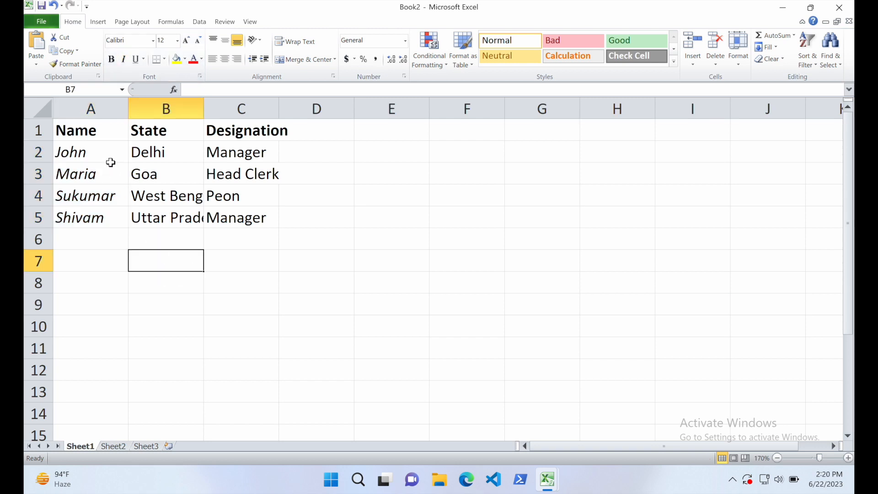
Change the font color of Goa in cell B3 to red
{"action": "left_click_drag", "start_coordinate": [100, 135], "coordinate": [204, 137]}
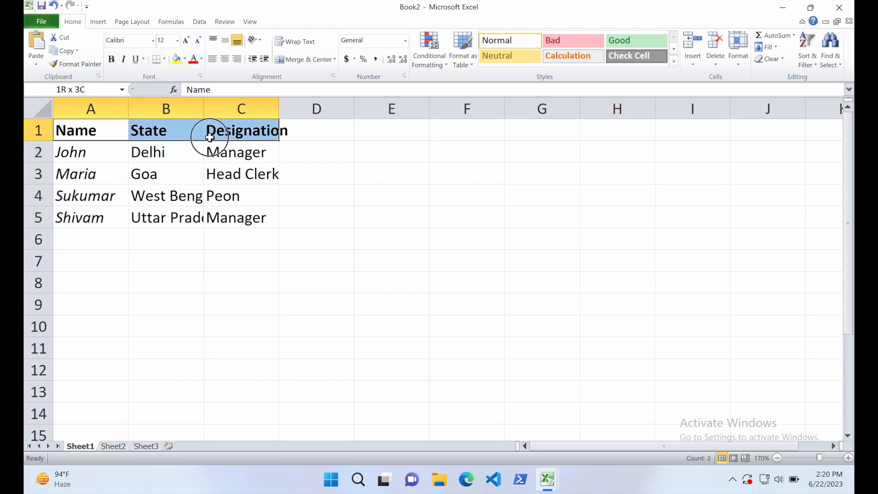
{"action": "left_click", "coordinate": [209, 179]}
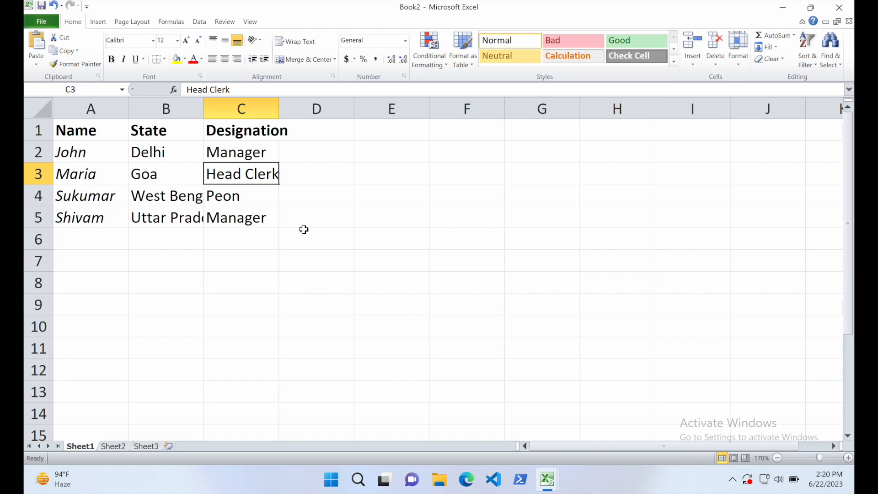
{"action": "left_click", "coordinate": [141, 172]}
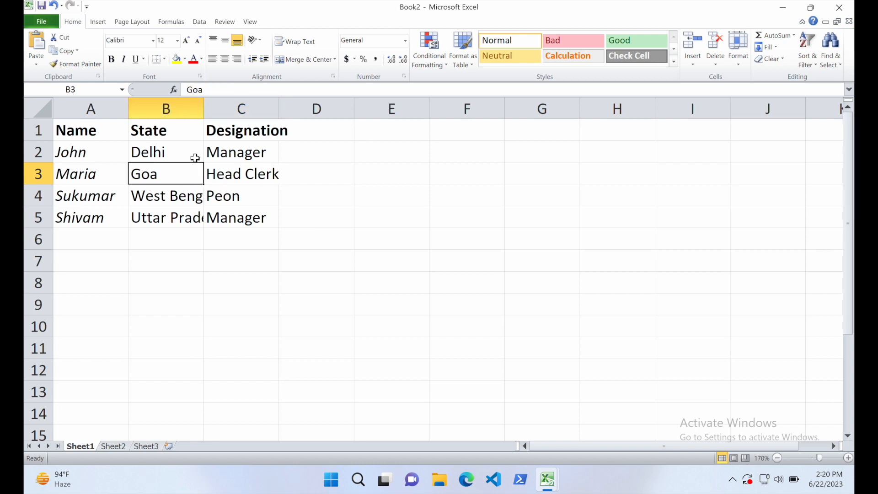
{"action": "left_click", "coordinate": [194, 62]}
{"action": "left_click", "coordinate": [333, 238]}
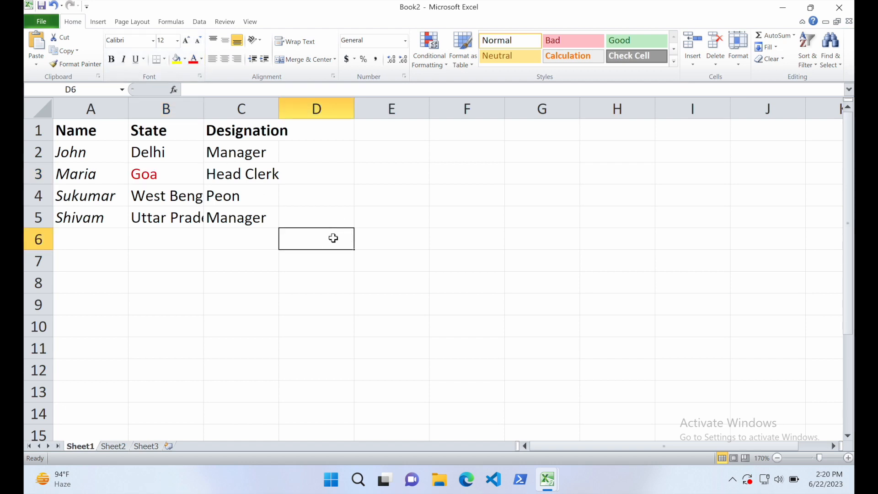
Change the font color of Peon in cell C4 to the standard blue
{"action": "left_click", "coordinate": [246, 197]}
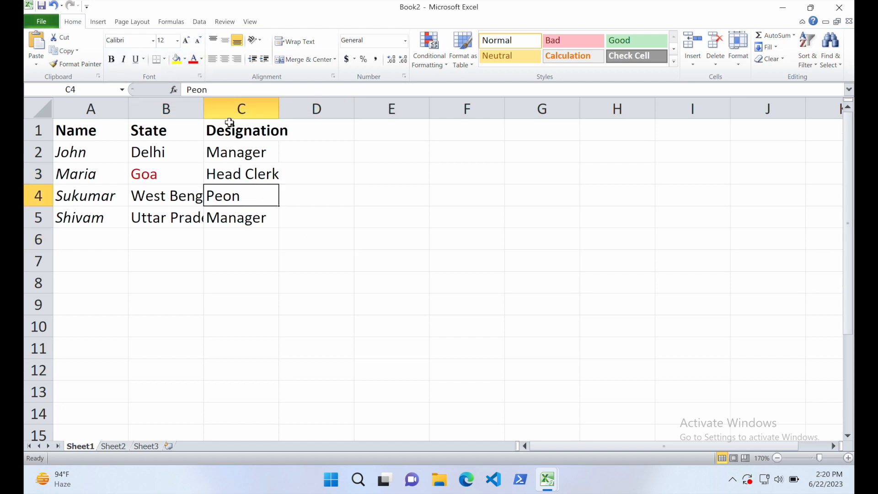
{"action": "left_click", "coordinate": [201, 59]}
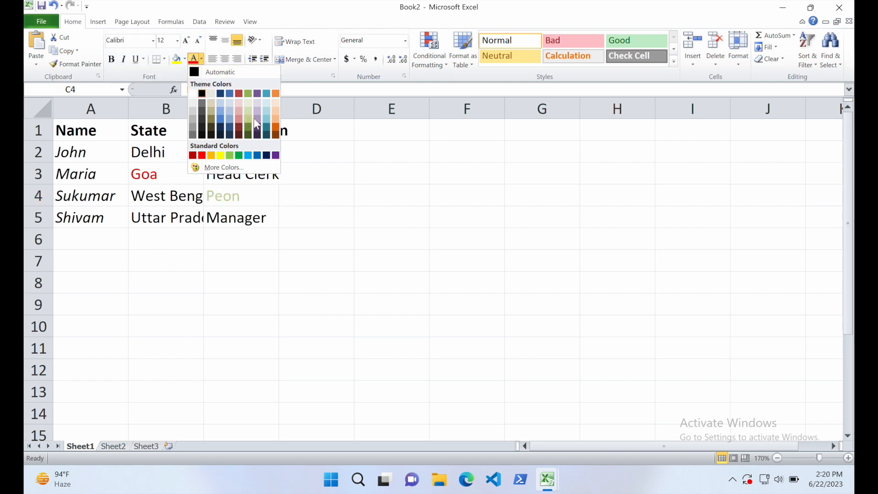
{"action": "left_click", "coordinate": [258, 155]}
{"action": "left_click", "coordinate": [292, 225]}
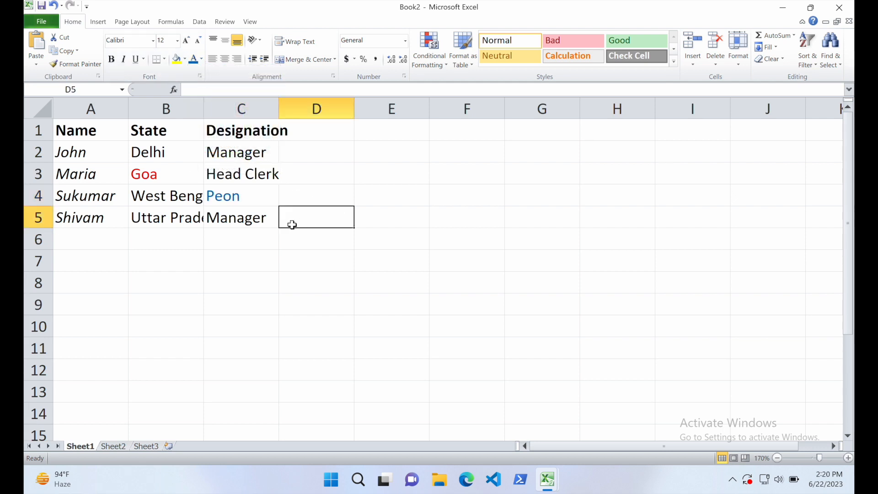
Fill cell A4 with yellow and cell B2 with light green
{"action": "left_click", "coordinate": [94, 197]}
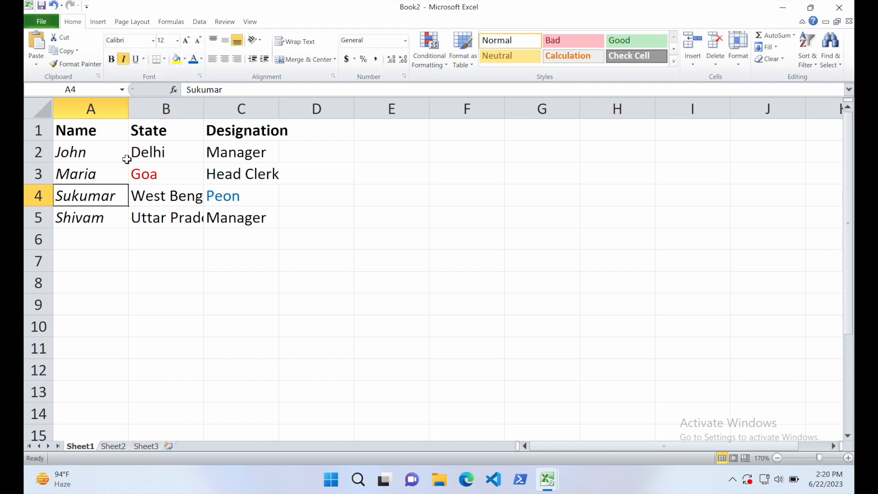
{"action": "left_click", "coordinate": [176, 59]}
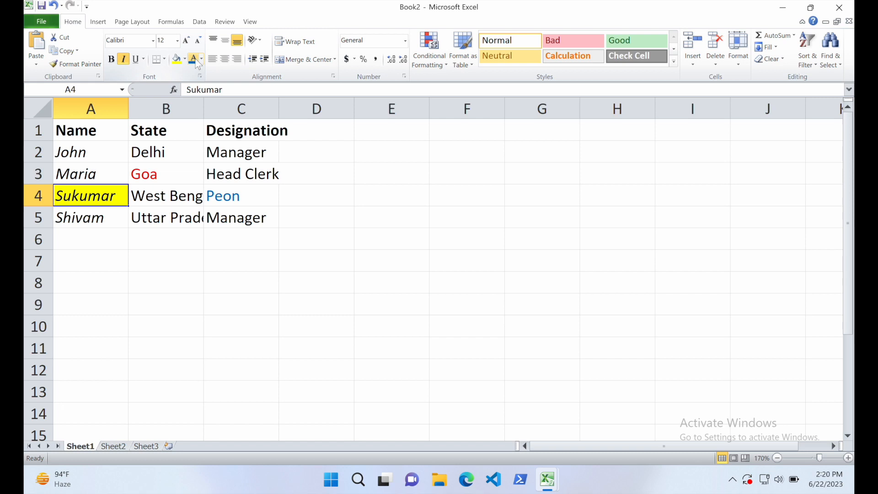
{"action": "left_click", "coordinate": [177, 153]}
{"action": "left_click", "coordinate": [184, 59]}
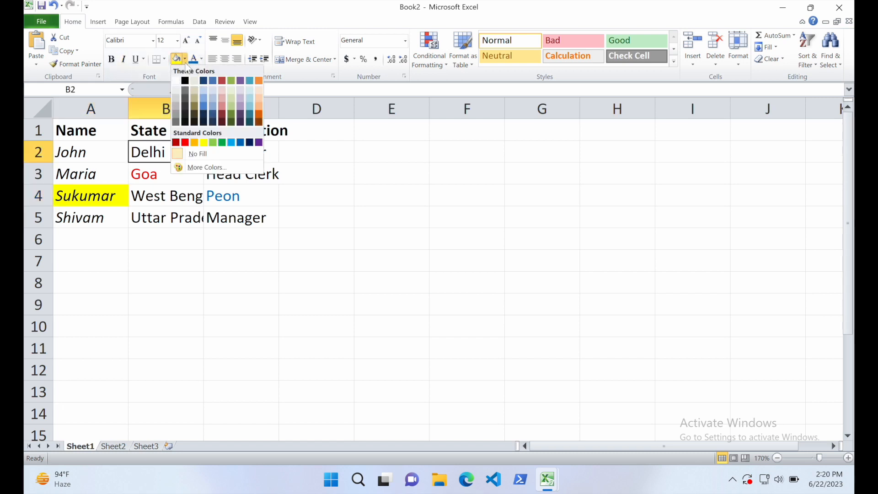
{"action": "left_click", "coordinate": [231, 101]}
{"action": "left_click", "coordinate": [320, 190]}
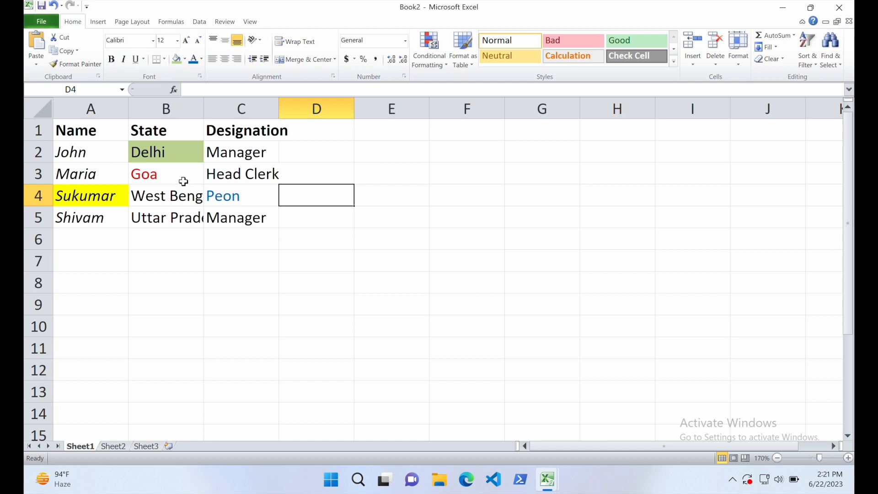
Try abbreviating the state in cell B4 to WB, and enter the full name West Bengal again
{"action": "left_click", "coordinate": [181, 173]}
{"action": "left_click", "coordinate": [177, 199]}
{"action": "left_click", "coordinate": [175, 219]}
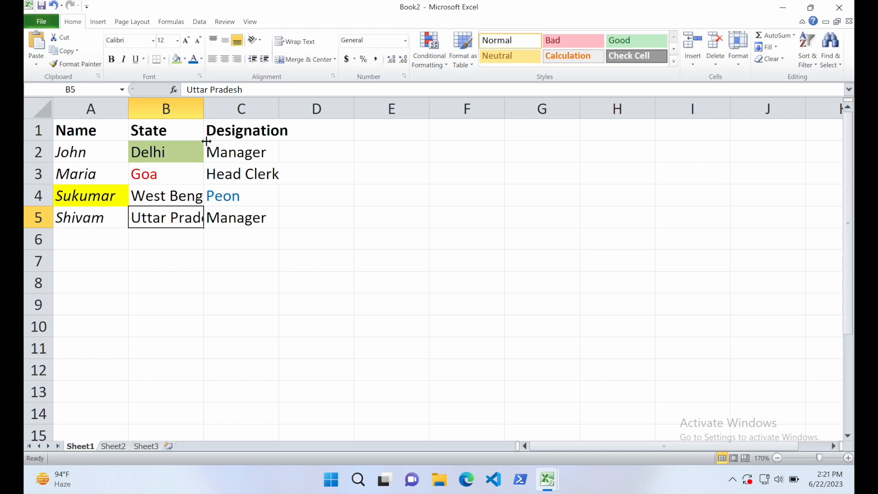
{"action": "left_click", "coordinate": [176, 197]}
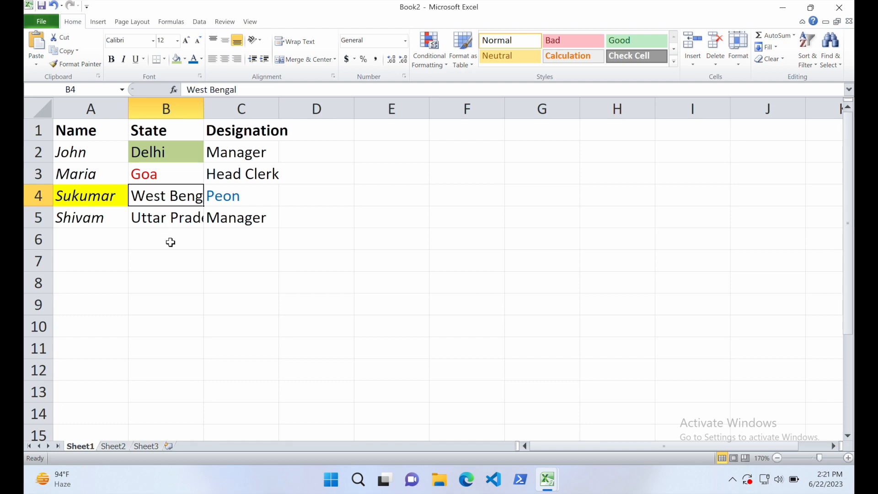
{"action": "type", "text": "WB"}
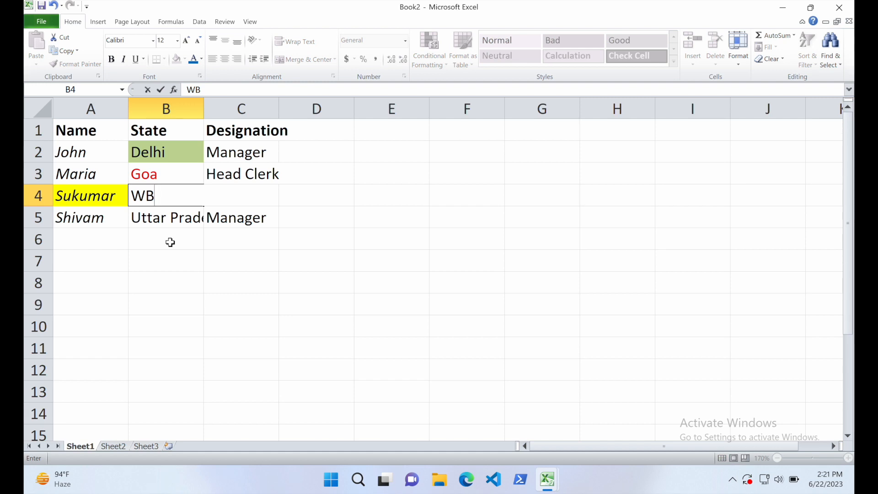
{"action": "key", "text": "BackSpace"}
{"action": "type", "text": "est Bengal"}
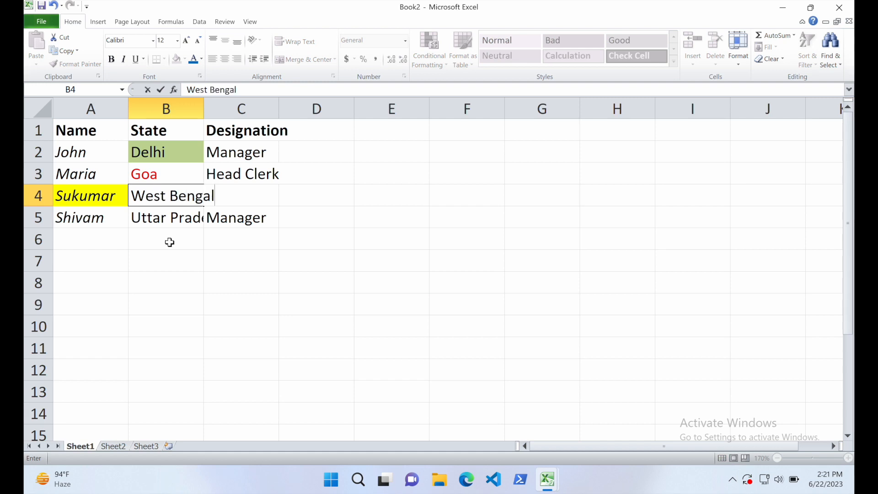
{"action": "key", "text": "Return"}
Reduce the font size of cells B4 and B5 to 10
{"action": "left_click", "coordinate": [172, 198]}
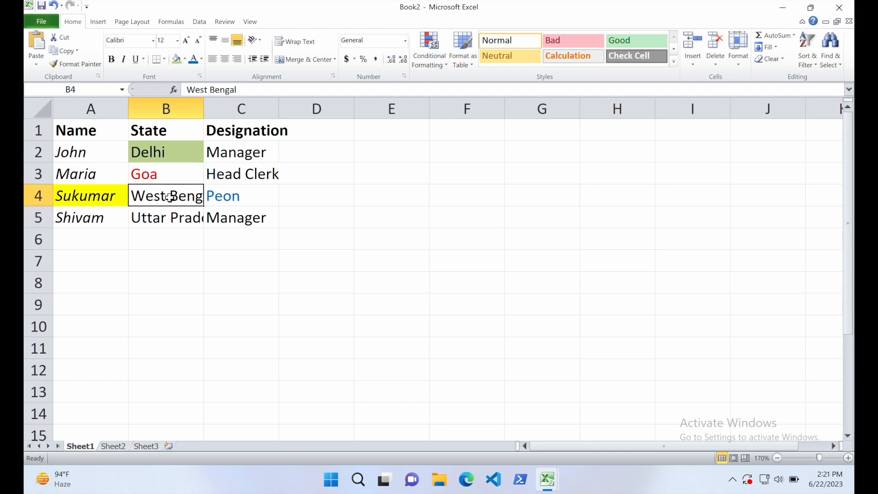
{"action": "left_click", "coordinate": [178, 41]}
{"action": "left_click", "coordinate": [163, 67]}
{"action": "left_click", "coordinate": [201, 221]}
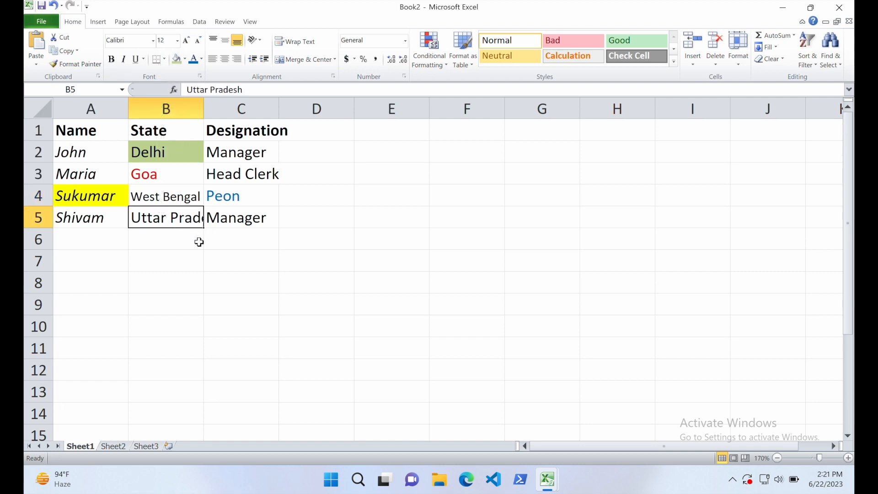
{"action": "left_click", "coordinate": [178, 41]}
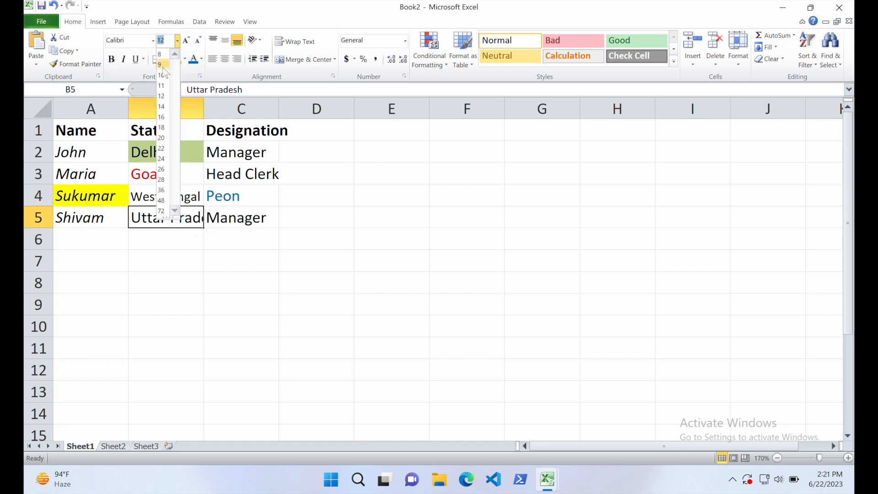
{"action": "left_click", "coordinate": [163, 74]}
{"action": "left_click", "coordinate": [201, 251]}
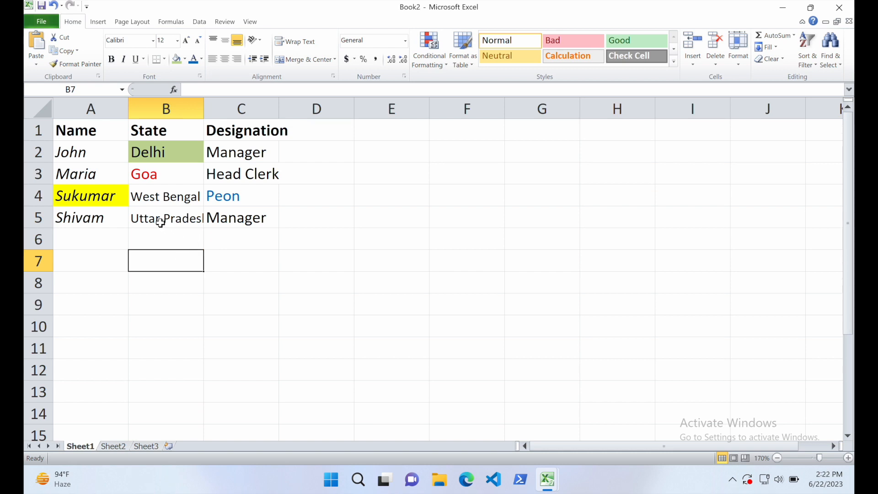
Undo the font size changes in cells B5 and B4
{"action": "left_click", "coordinate": [190, 219]}
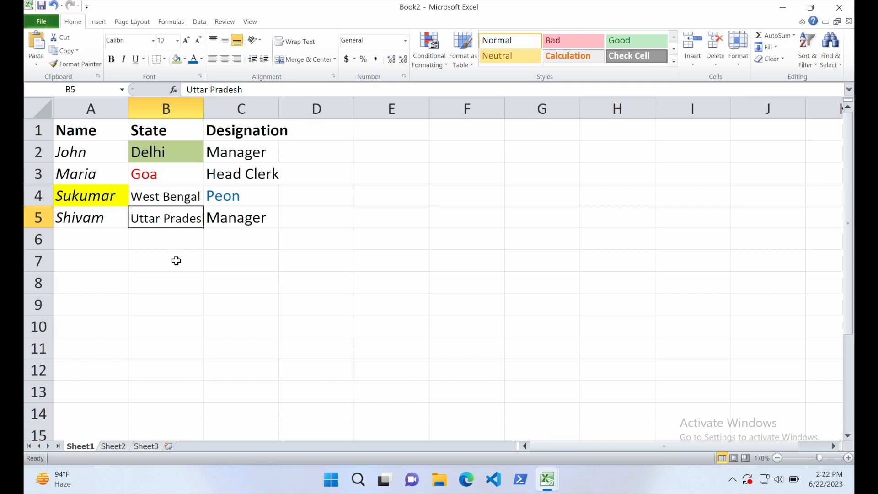
{"action": "left_click", "coordinate": [53, 6]}
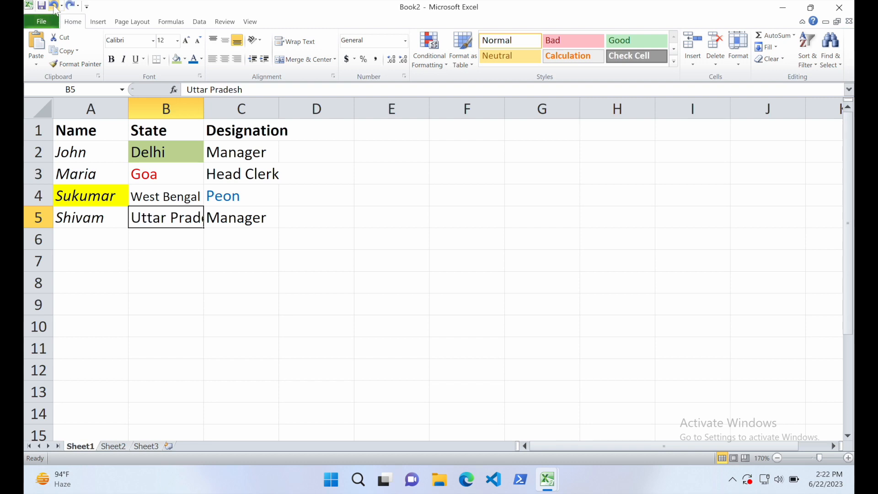
{"action": "left_click", "coordinate": [54, 6]}
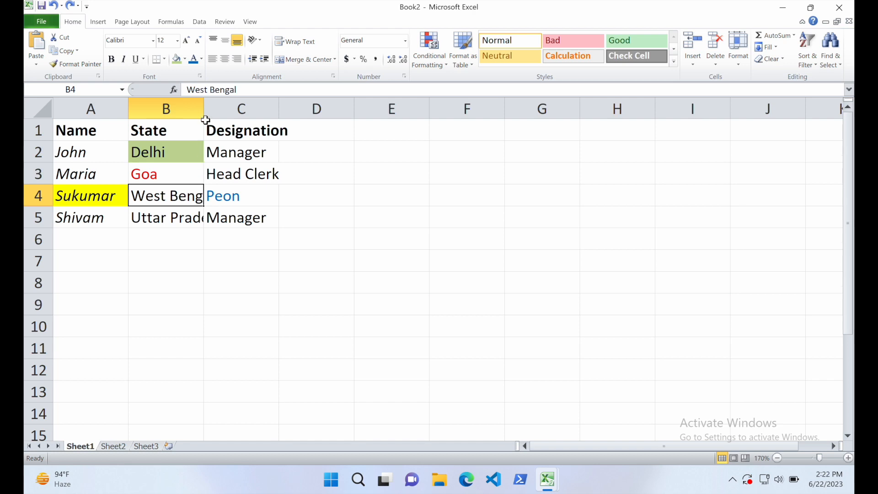
Widen column B so that West Bengal and Uttar Pradesh fit inside their cells
{"action": "left_click", "coordinate": [182, 107]}
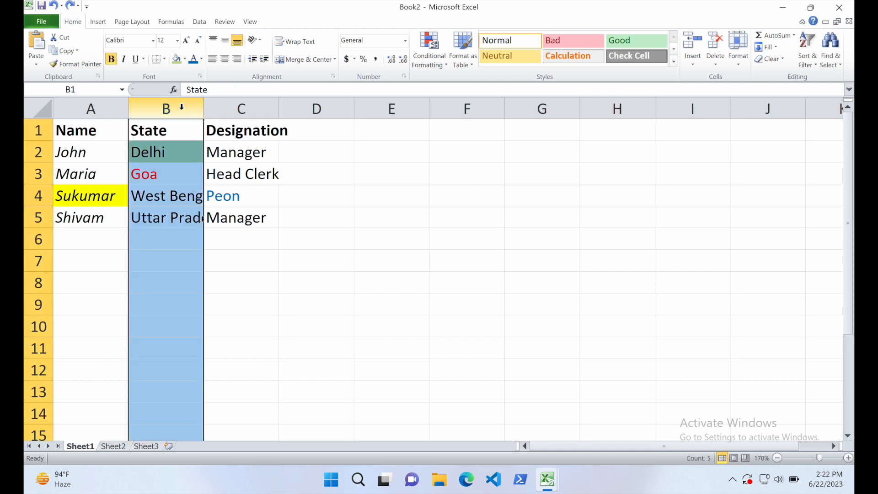
{"action": "left_click", "coordinate": [232, 108]}
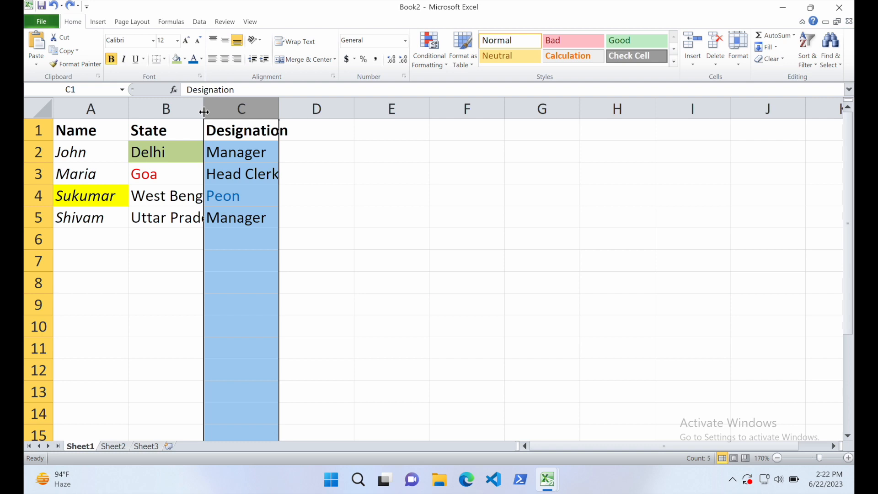
{"action": "left_click_drag", "start_coordinate": [204, 111], "coordinate": [233, 112]}
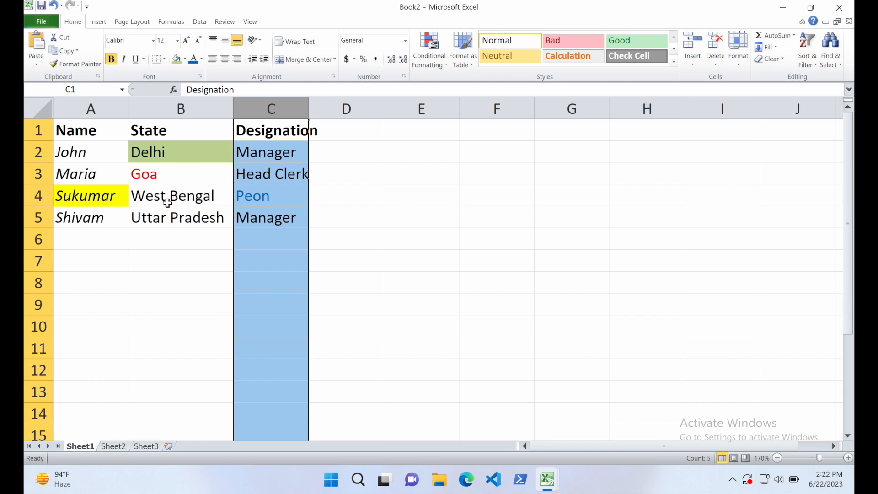
{"action": "left_click", "coordinate": [202, 201]}
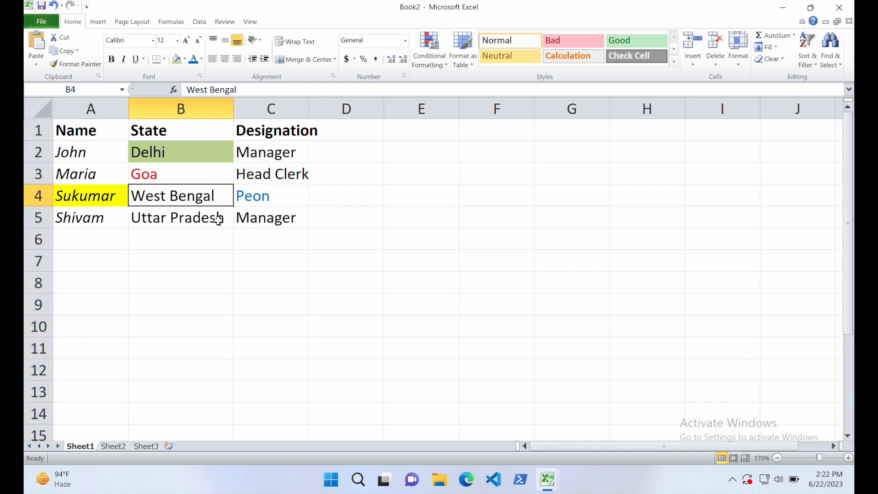
{"action": "left_click", "coordinate": [187, 222]}
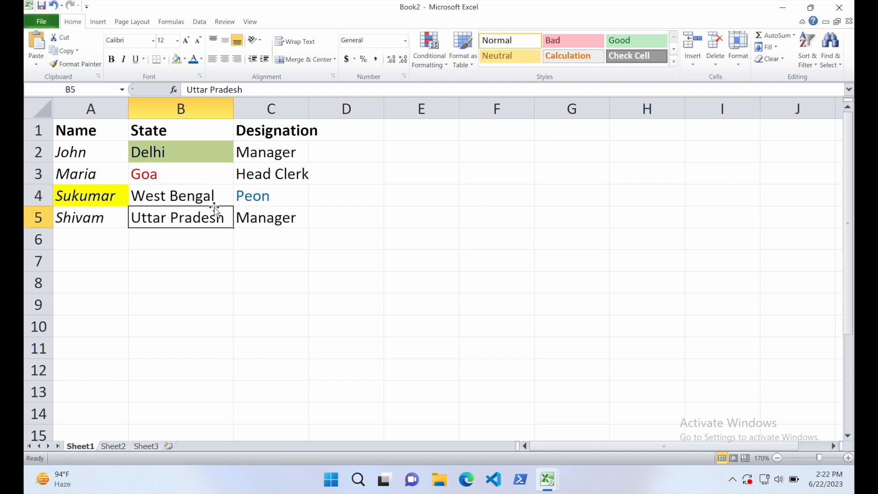
{"action": "left_click", "coordinate": [278, 137]}
{"action": "left_click", "coordinate": [331, 139]}
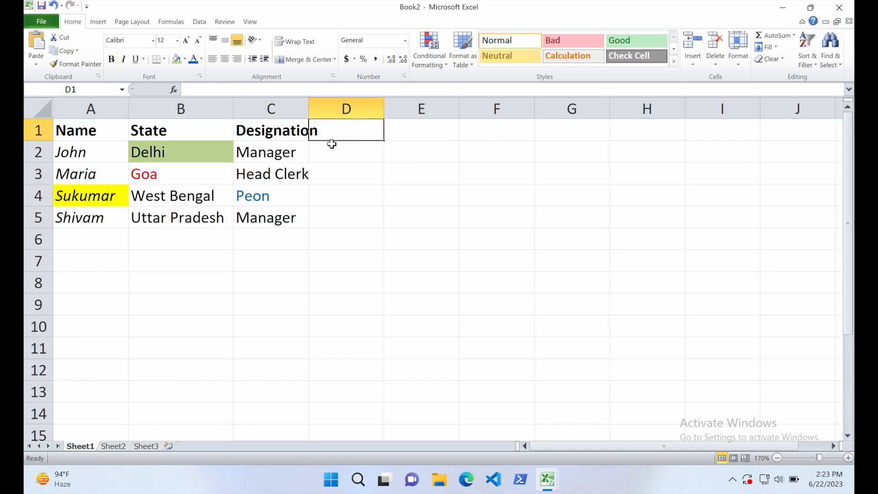
{"action": "left_click", "coordinate": [389, 173]}
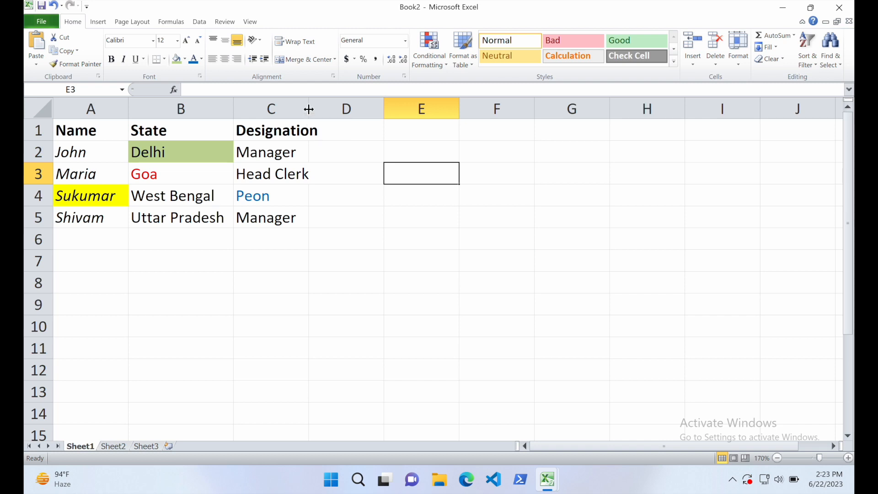
Widen column C to fit its Designation heading, and undo the manual width changes of columns C and B
{"action": "left_click_drag", "start_coordinate": [308, 109], "coordinate": [355, 106]}
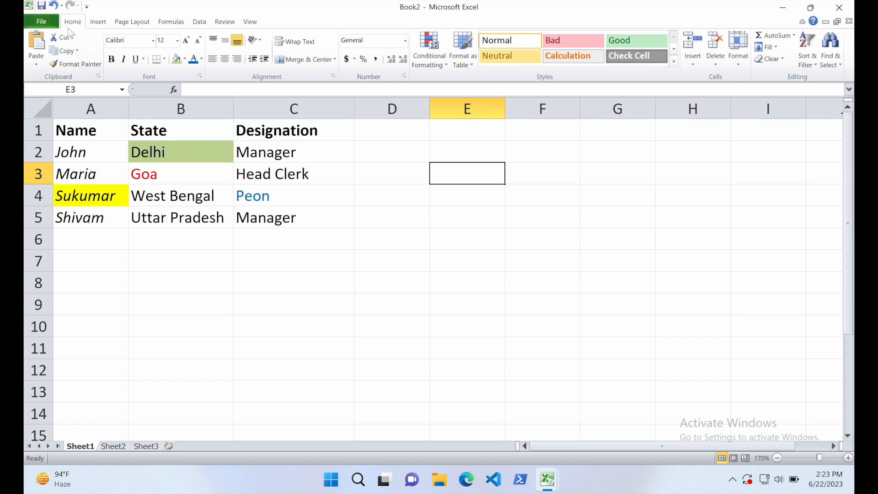
{"action": "left_click", "coordinate": [53, 5]}
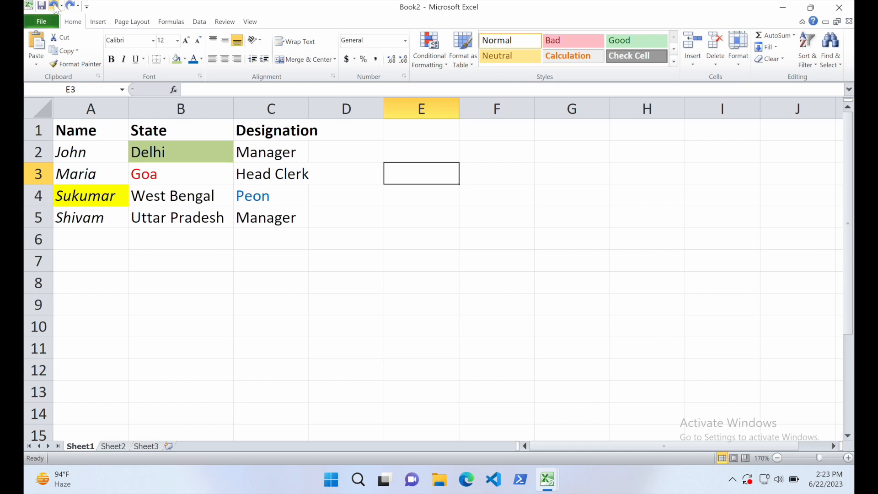
{"action": "left_click", "coordinate": [54, 6]}
{"action": "left_click", "coordinate": [53, 5]}
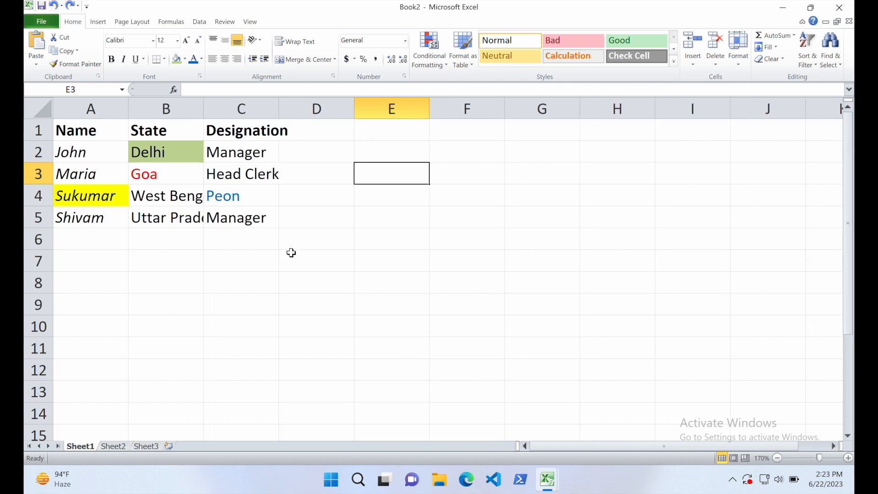
AutoFit the widths of columns B and C to their longest entries
{"action": "double_click", "coordinate": [203, 110]}
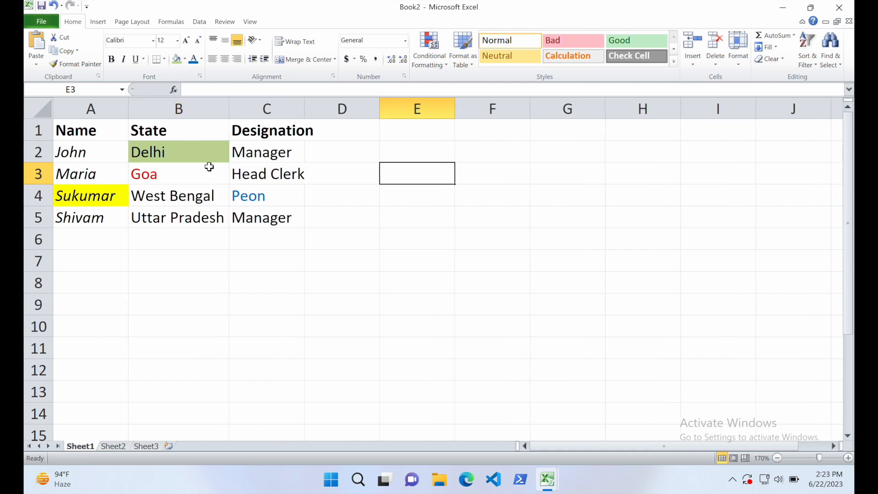
{"action": "double_click", "coordinate": [304, 111]}
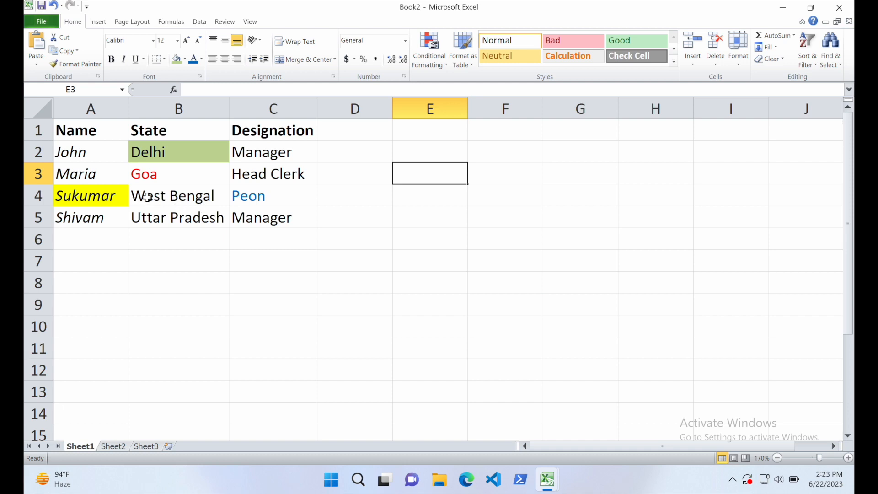
Enter the header Remarks in D1 and, in D2, the employee's first name followed by "is a very hardworking fellow"
{"action": "left_click", "coordinate": [341, 130]}
{"action": "type", "text": "Remarks"}
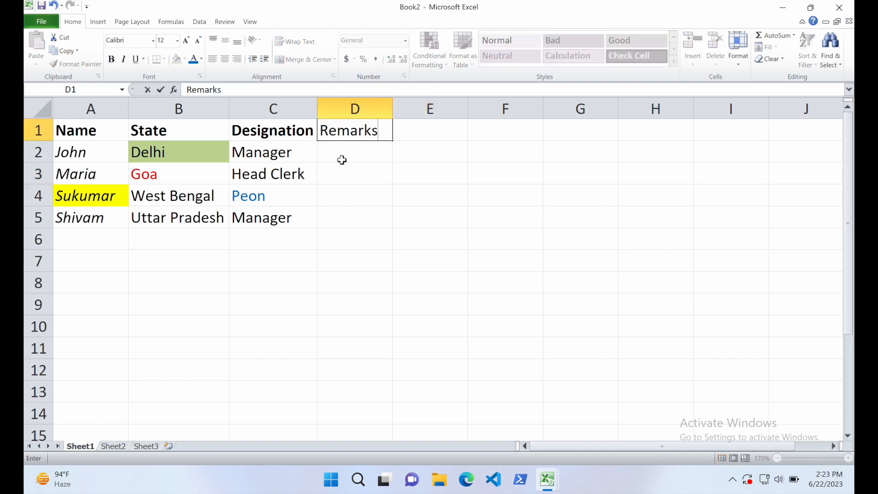
{"action": "key", "text": "Return"}
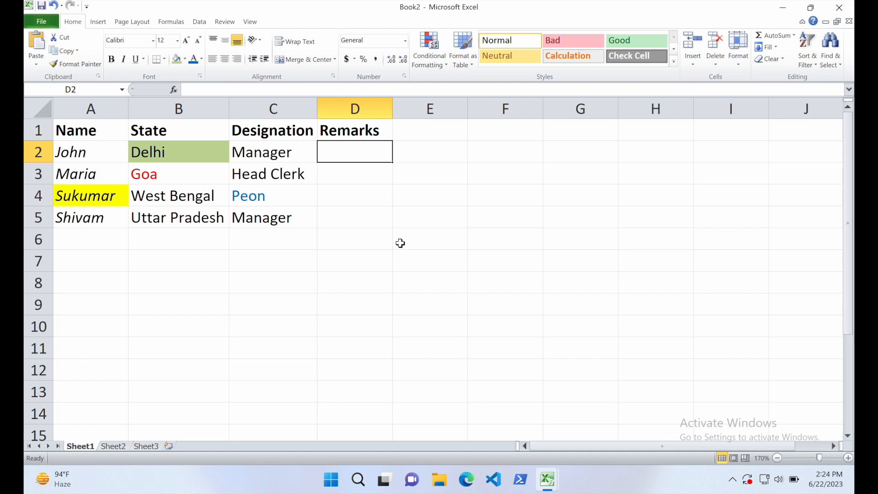
{"action": "type", "text": "John is a very hardworking fellow"}
{"action": "key", "text": "Return"}
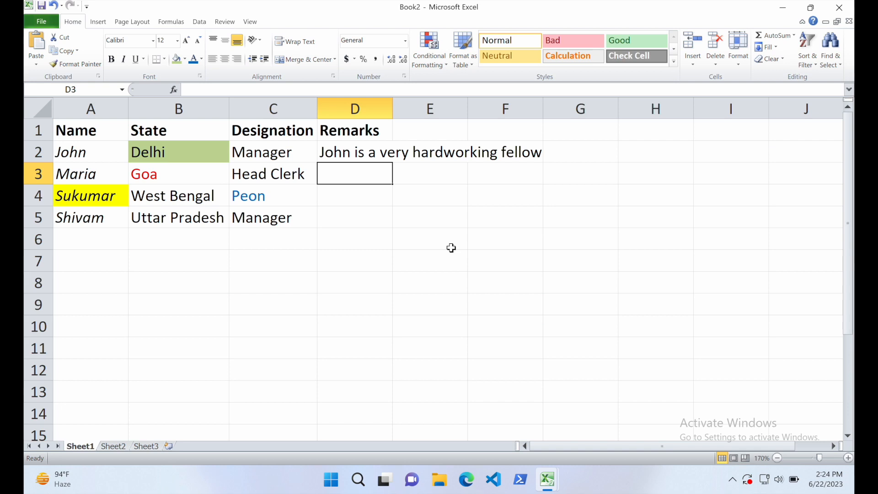
AutoFit column D to the full length of the remark, and undo that width change
{"action": "double_click", "coordinate": [392, 108]}
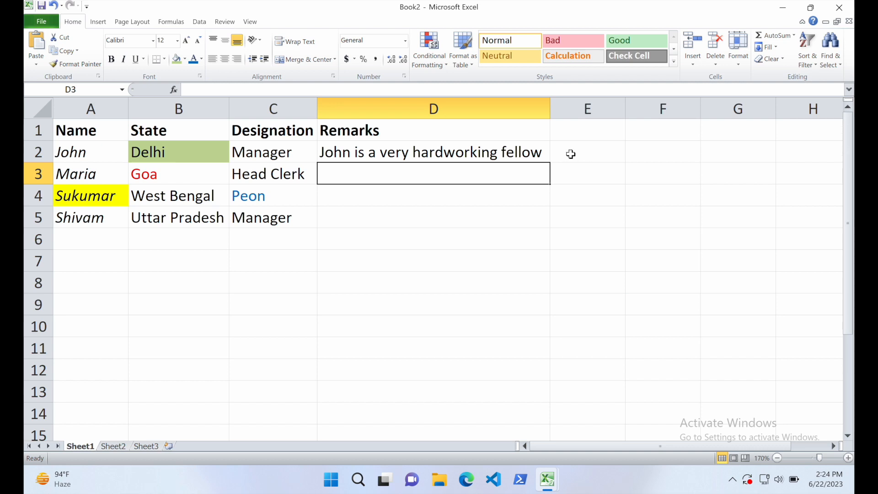
{"action": "left_click", "coordinate": [594, 135]}
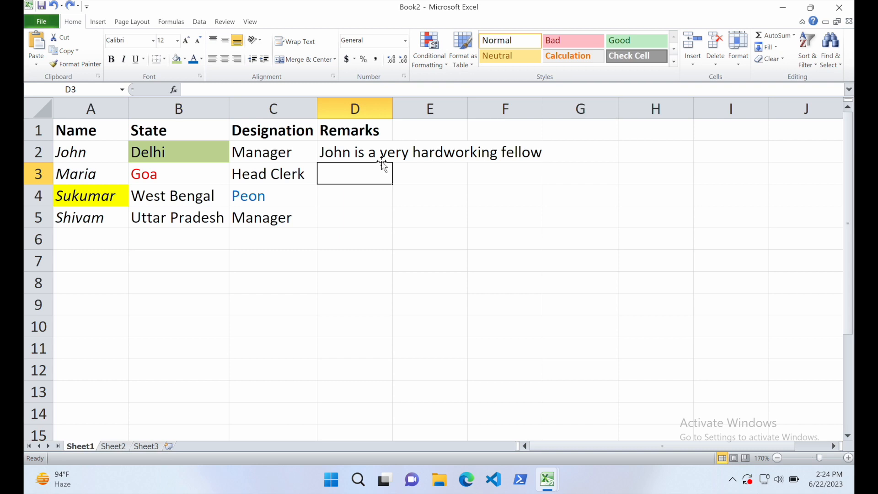
Increase the height of row 2 to about three text lines and wrap the text in cell D2
{"action": "left_click", "coordinate": [362, 156]}
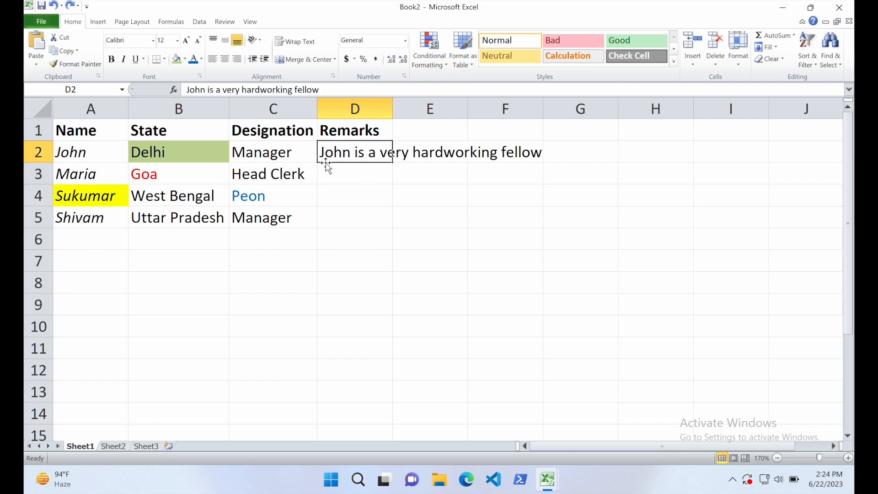
{"action": "left_click_drag", "start_coordinate": [45, 163], "coordinate": [44, 207]}
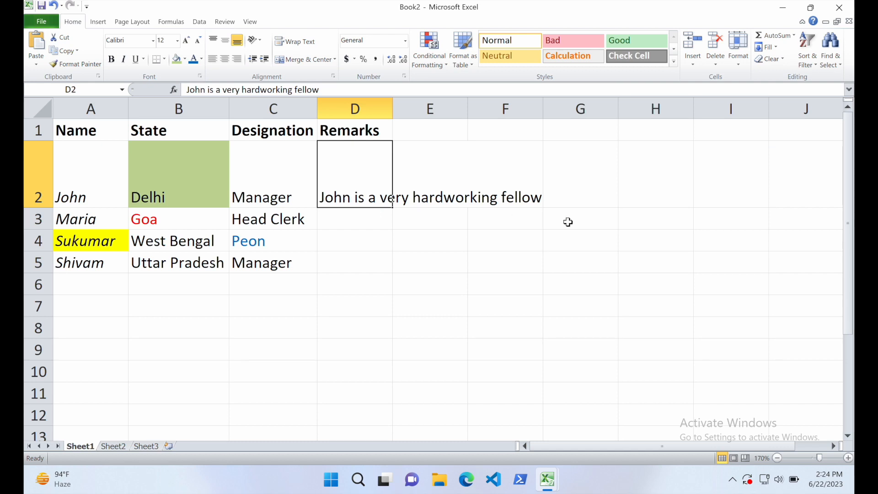
{"action": "left_click", "coordinate": [298, 43]}
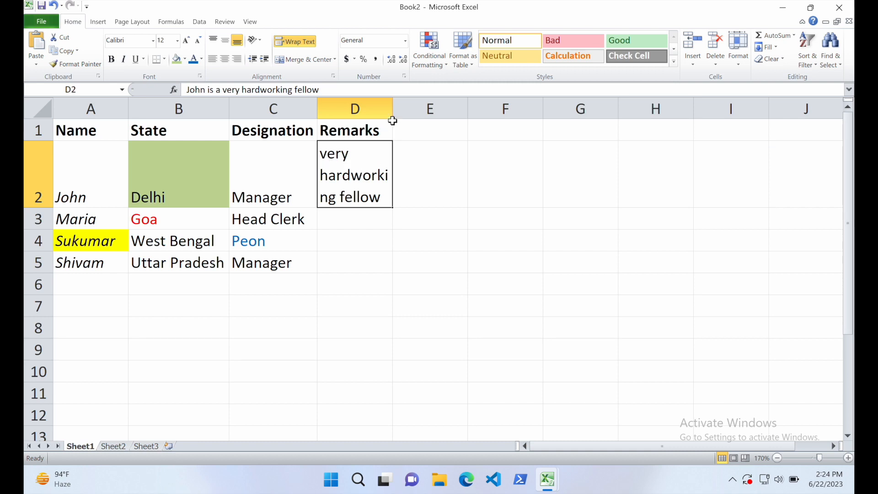
Widen column D so that the wrapped remark's words stay unbroken, and slightly reduce the height of row 2
{"action": "left_click", "coordinate": [393, 111]}
{"action": "double_click", "coordinate": [393, 111]}
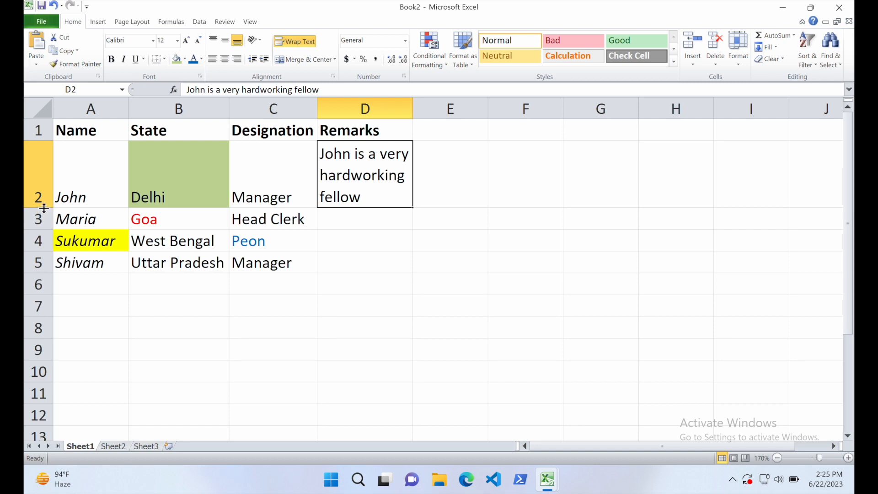
{"action": "left_click_drag", "start_coordinate": [43, 208], "coordinate": [43, 207]}
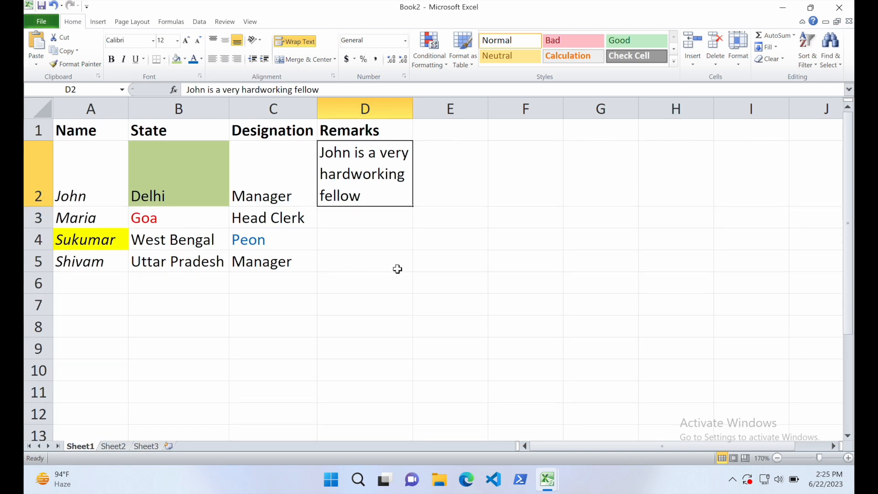